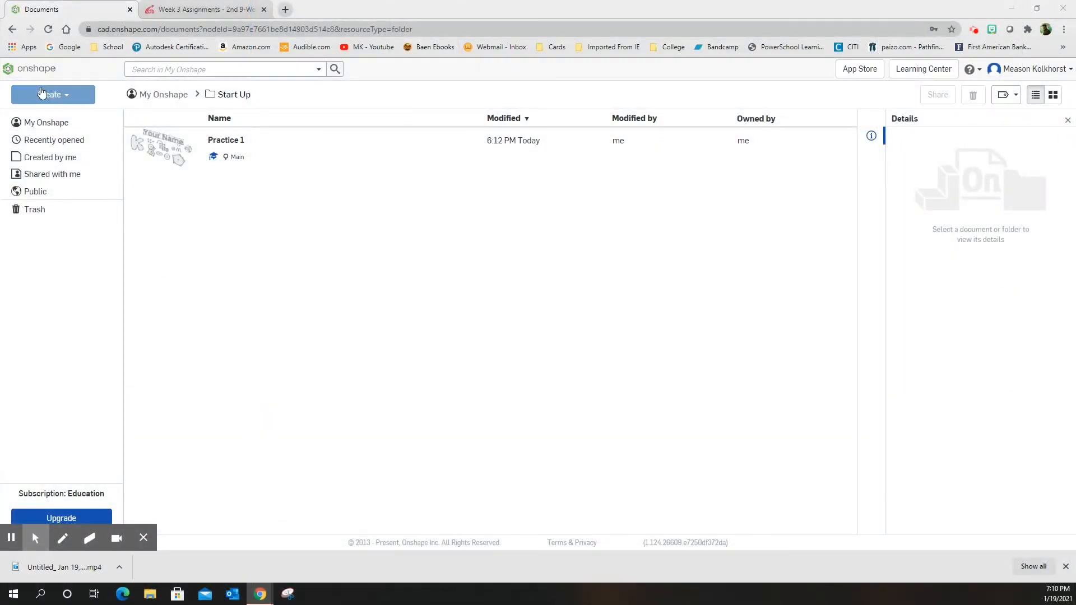
Create a new document named "Practice 2" in the Start Up folder.
left_click(42, 95)
left_click(46, 118)
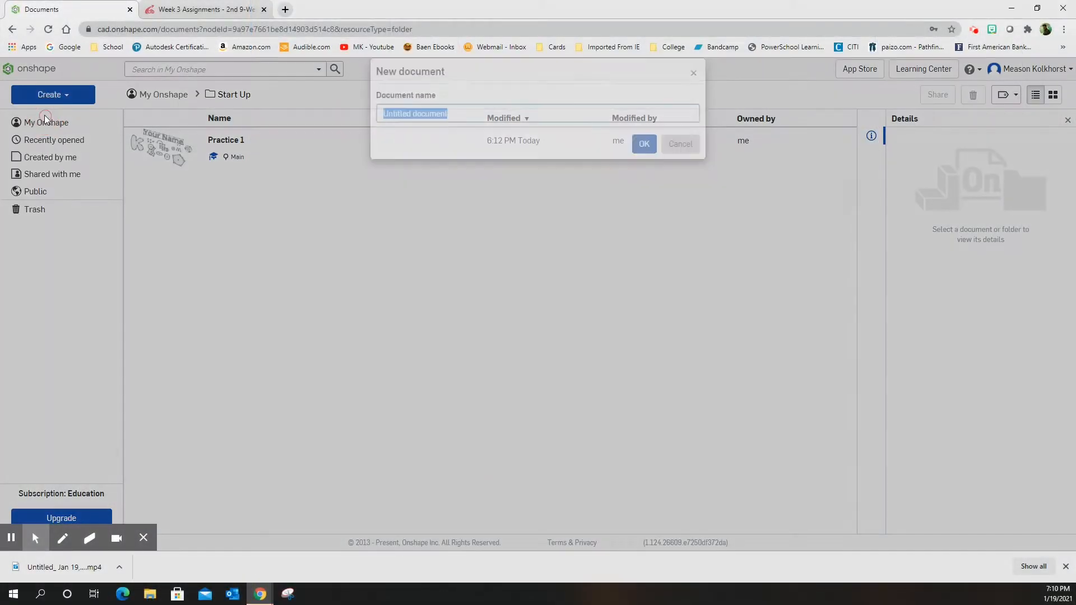
type("Pract")
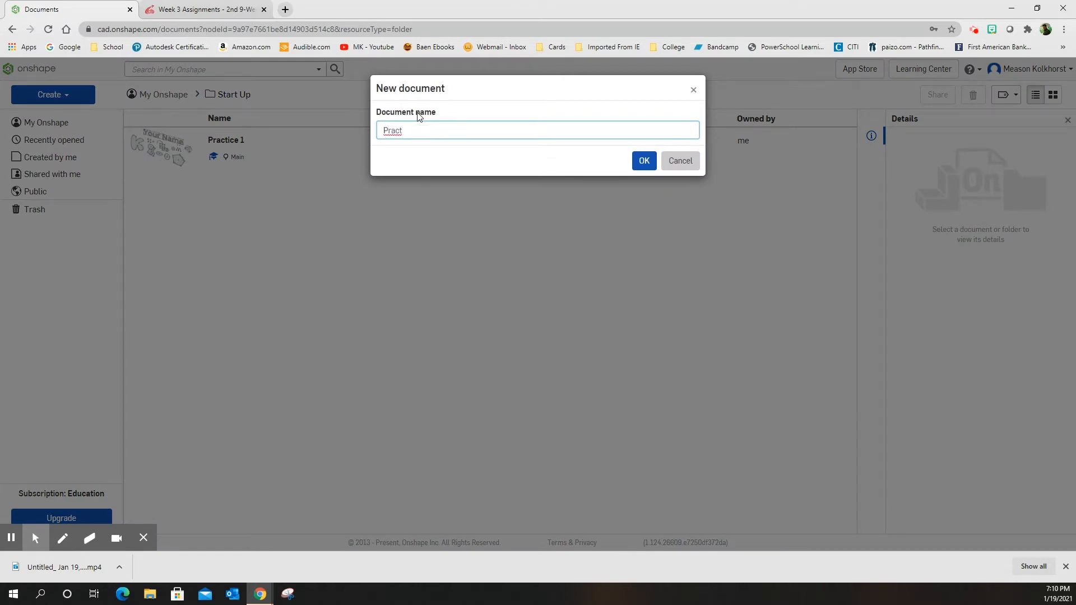
key("BackSpace")
key("BackSpace")
type("ic")
left_click(642, 162)
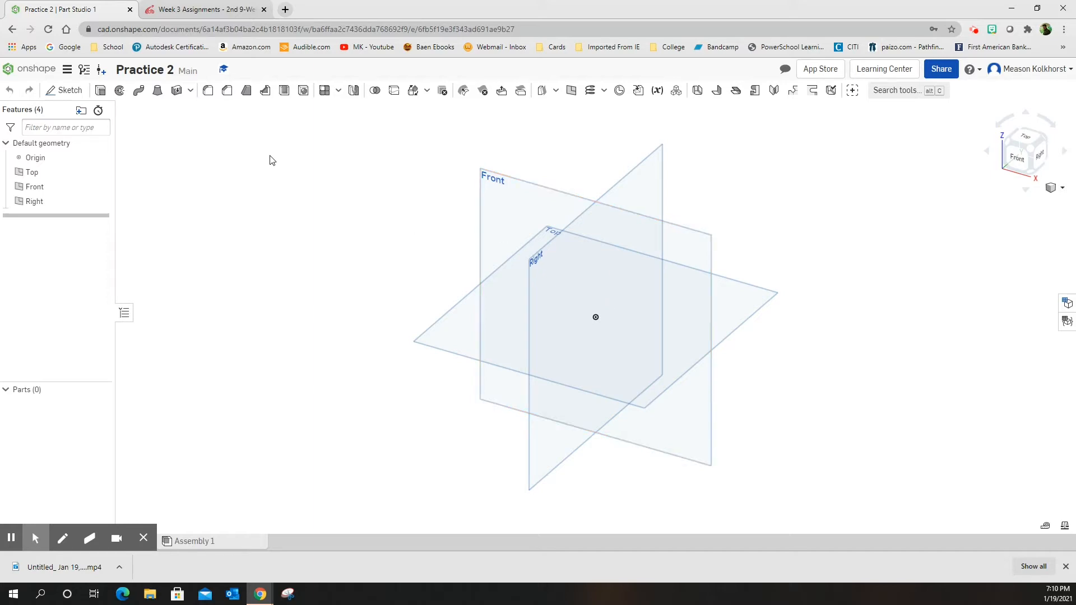
Start a new sketch on the Front plane and view it straight on from the front.
left_click(68, 91)
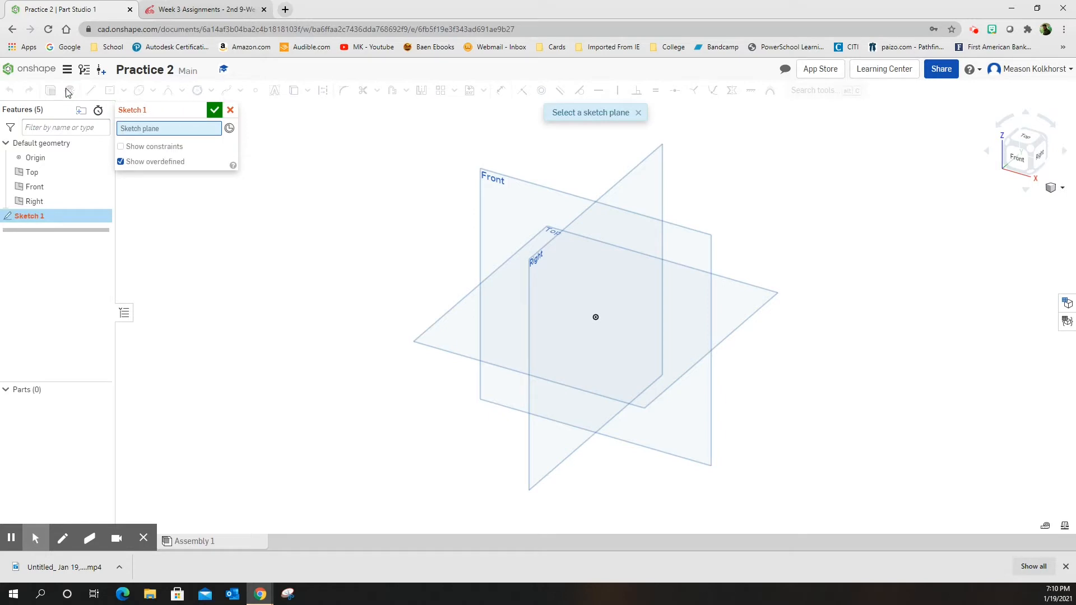
left_click(47, 188)
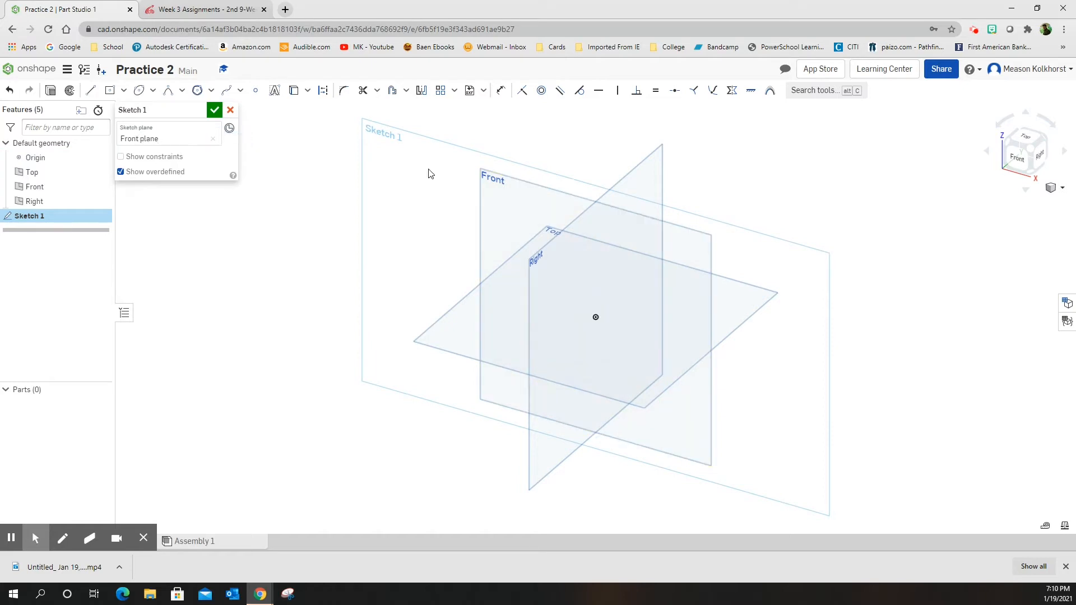
left_click(1018, 161)
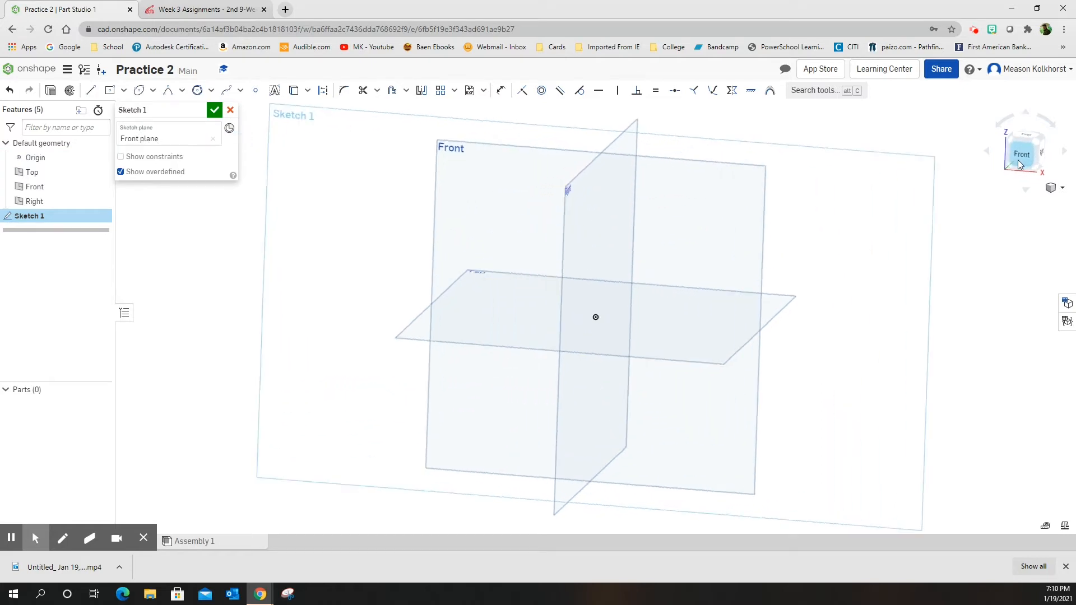
Sketch a corner rectangle from the origin, about 2.29 in wide and 0.97 in high, up and to the right.
left_click(112, 94)
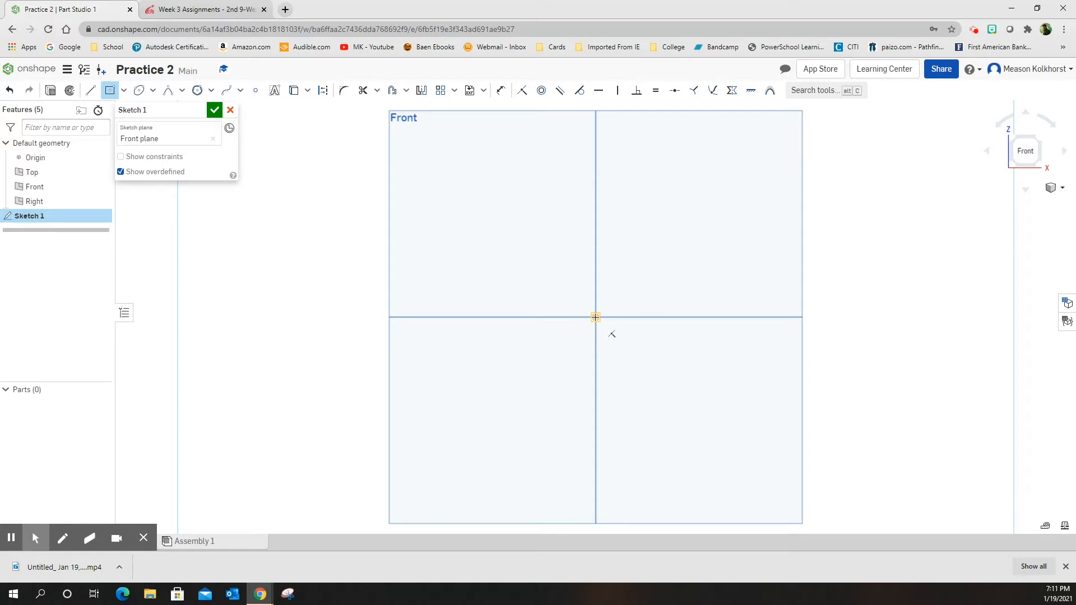
left_click(595, 317)
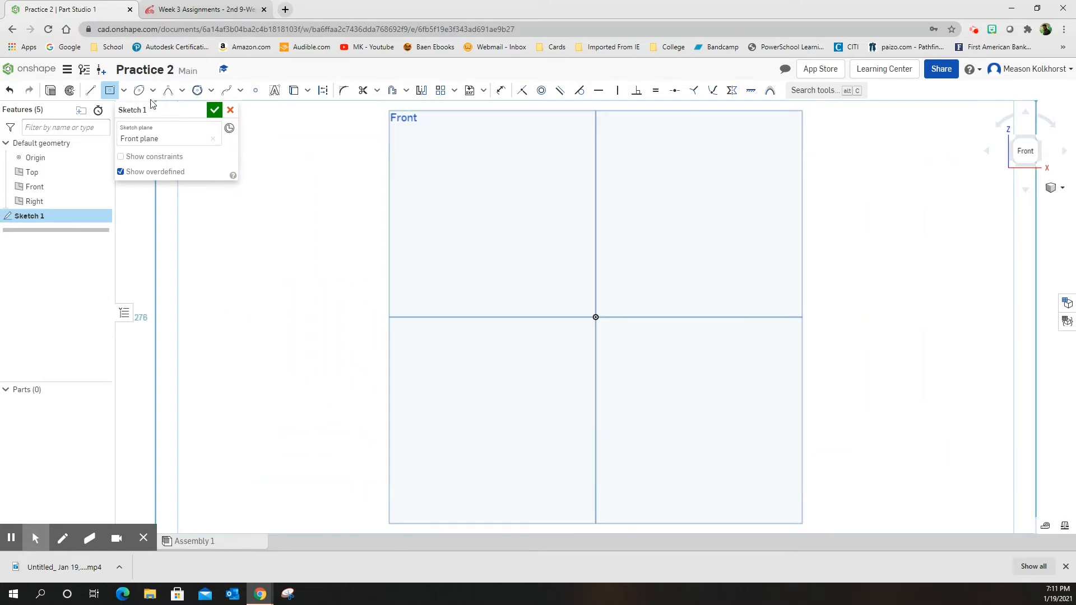
left_click(125, 93)
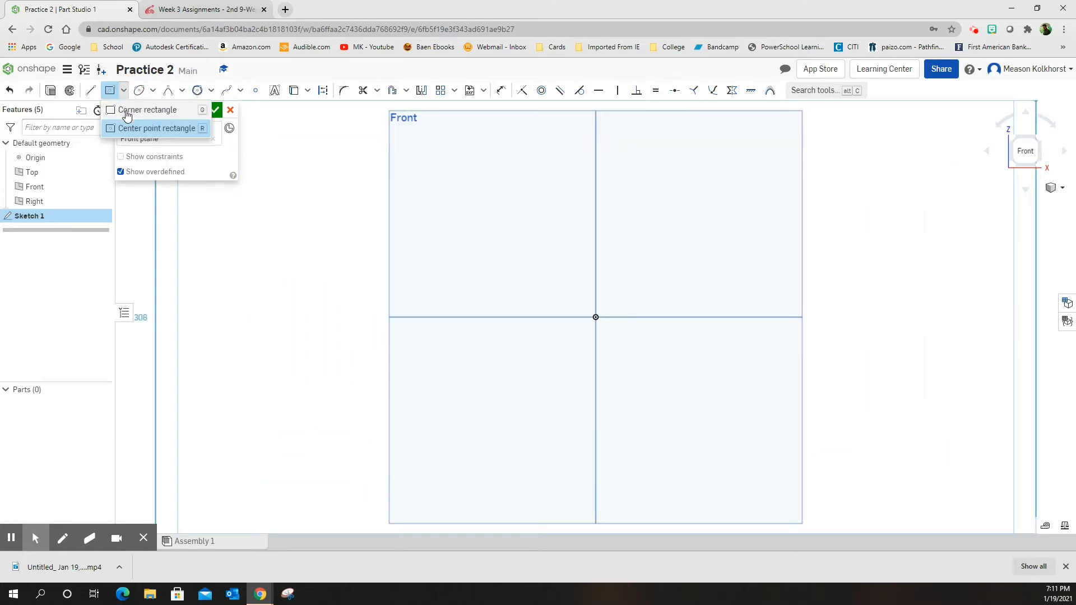
left_click(124, 110)
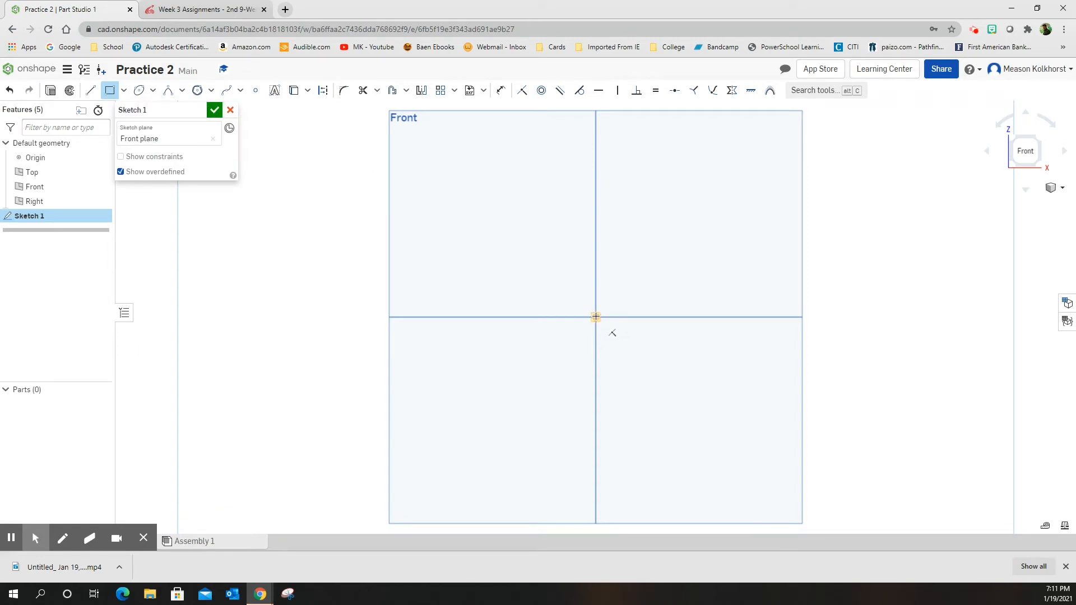
left_click(596, 317)
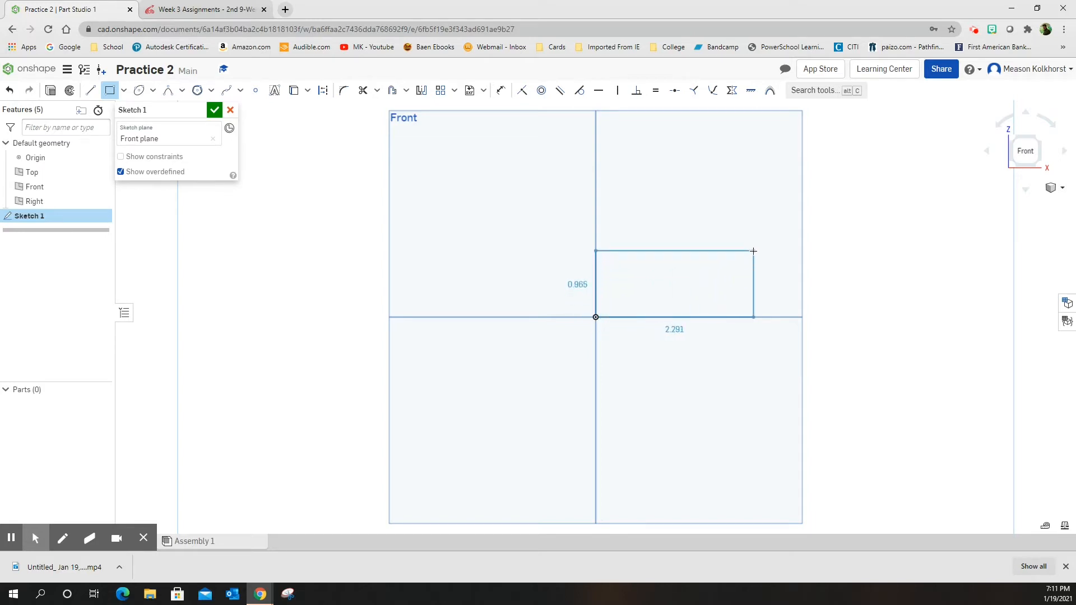
left_click(753, 251)
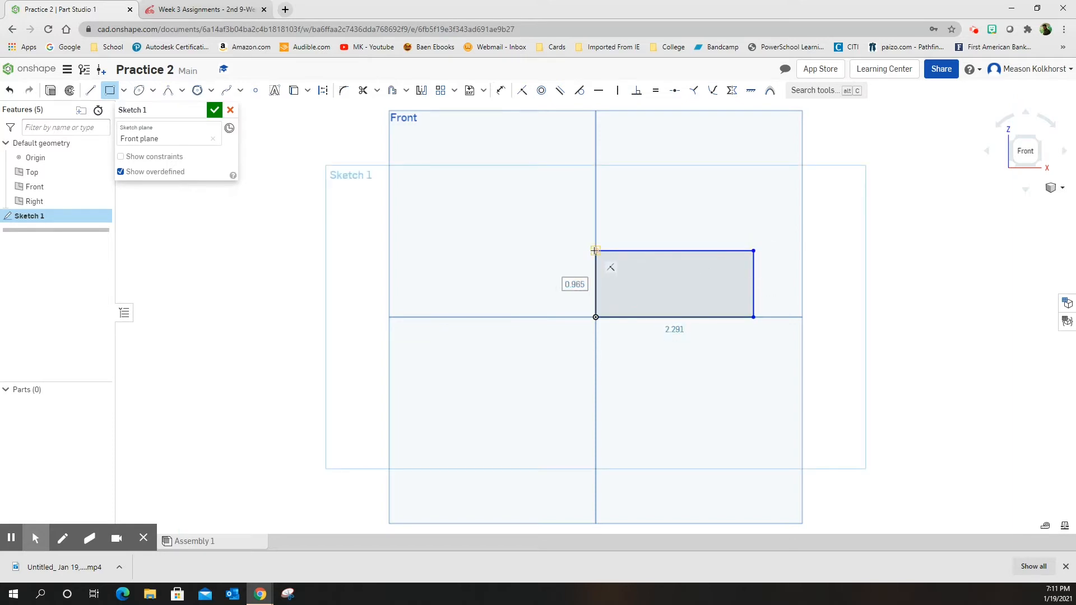
Sketch two corner rectangles on top of the base rectangle, about 0.73 by 0.89 in at its left corner and 0.81 by 1.09 in at its right.
left_click(595, 251)
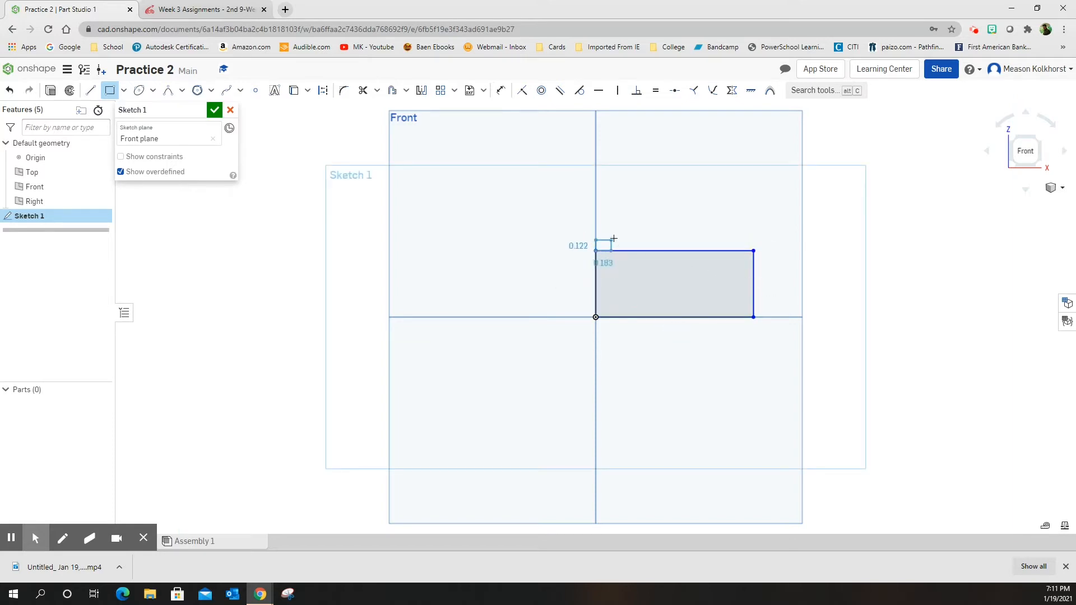
left_click(645, 190)
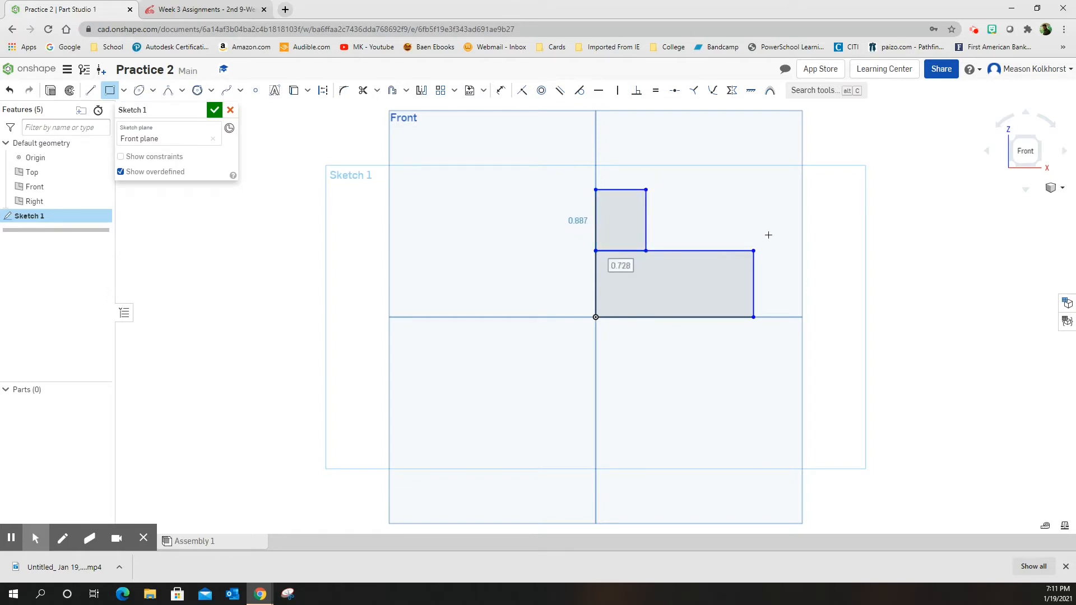
left_click(753, 250)
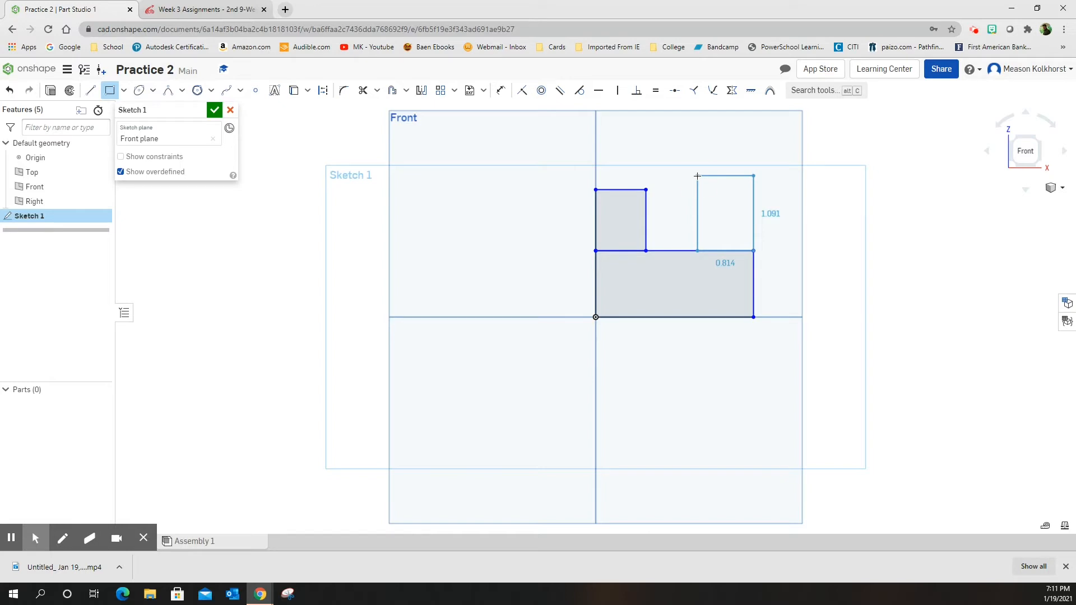
left_click(697, 176)
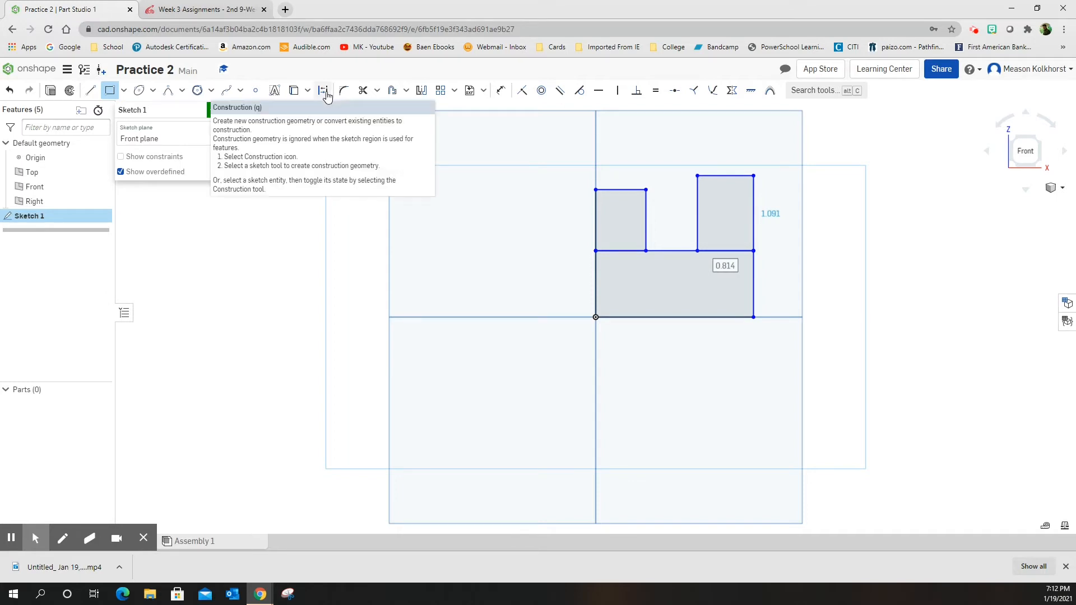
Dimension the base rectangle 2.25 in wide and 0.75 in high.
left_click(502, 95)
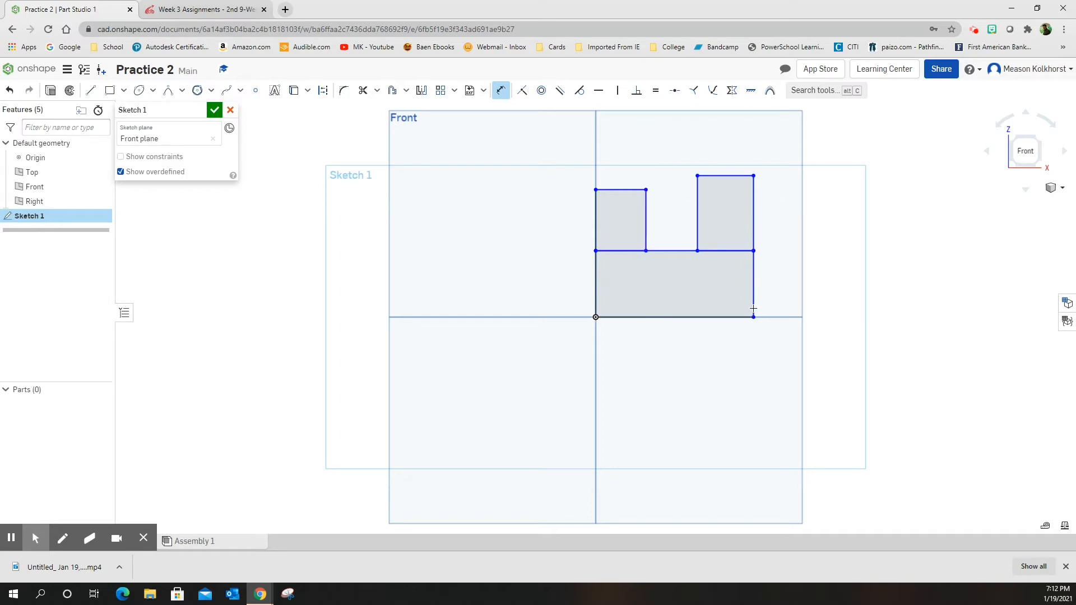
left_click(681, 316)
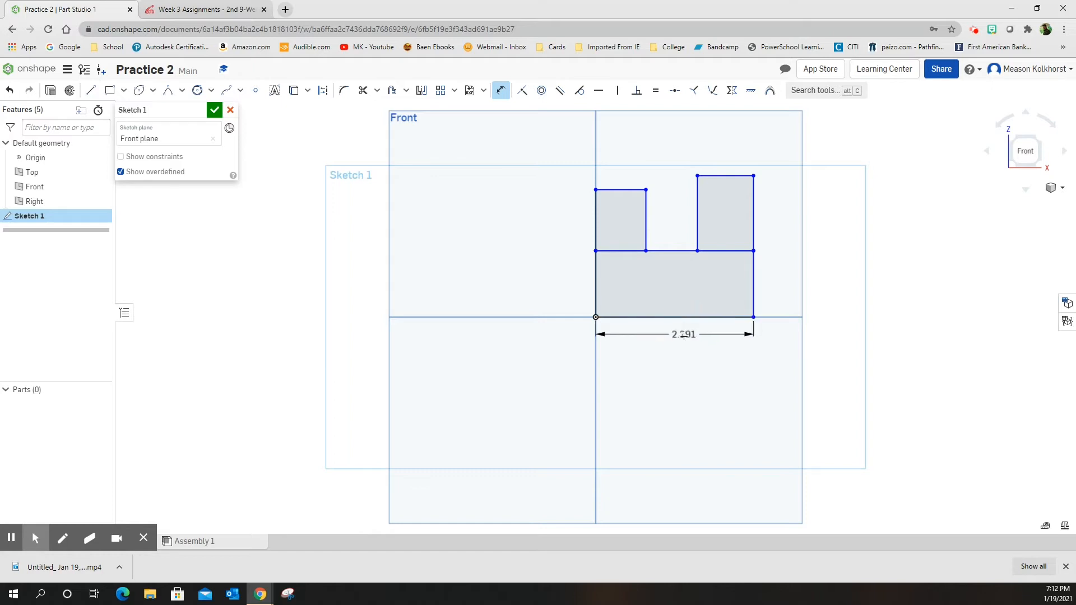
left_click(679, 358)
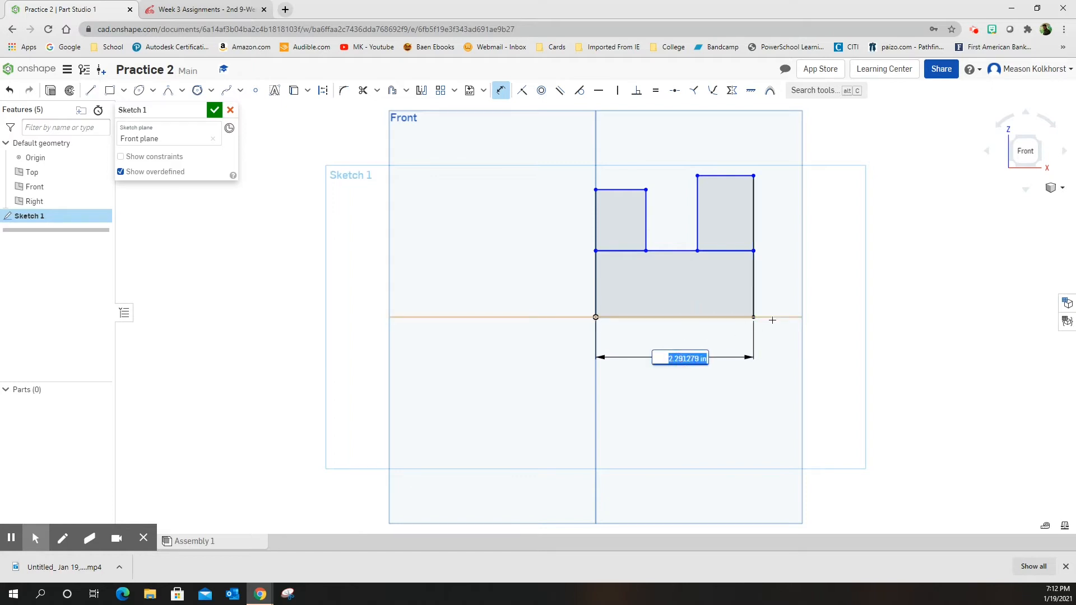
type("2.25")
key("Return")
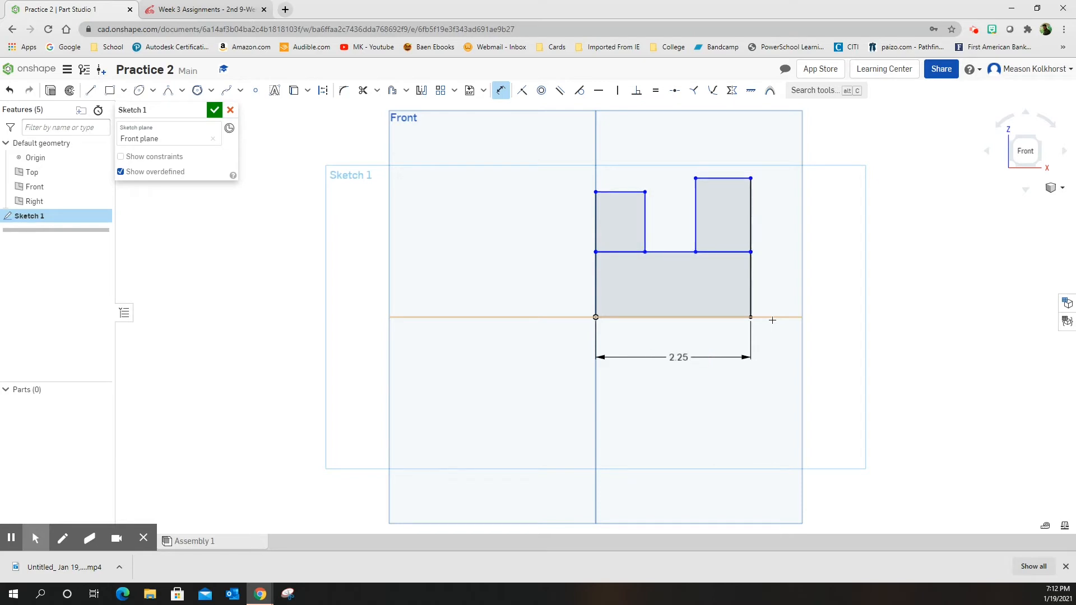
left_click(750, 283)
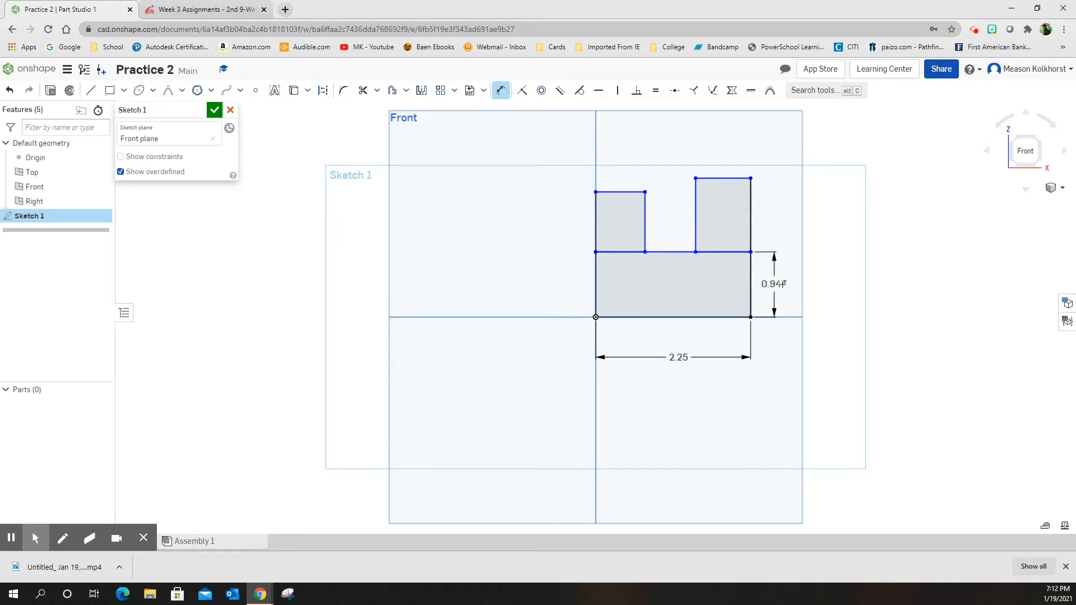
left_click(788, 285)
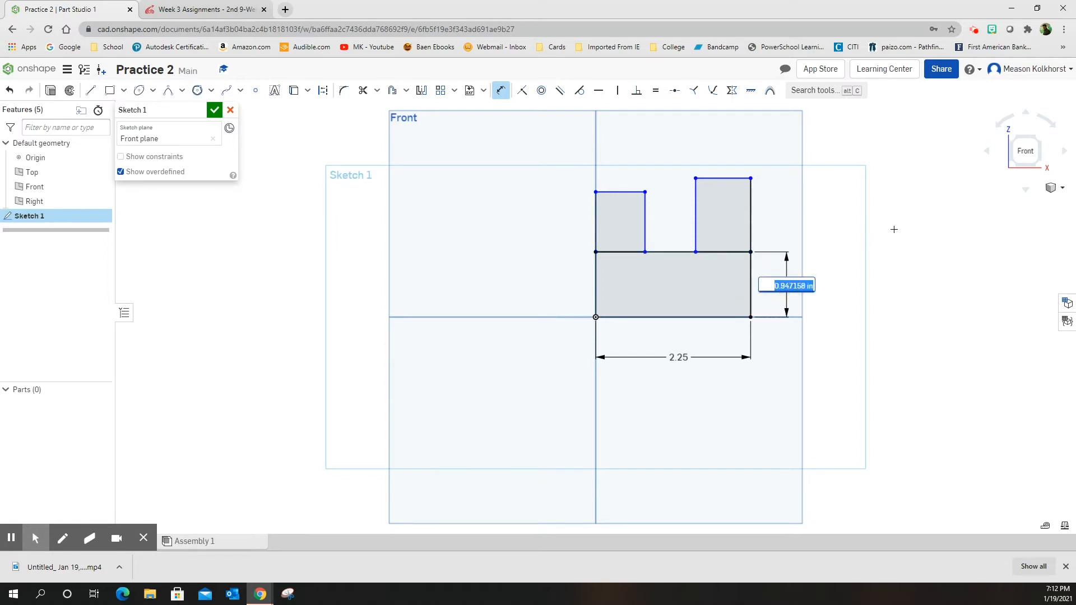
key("BackSpace")
key("Return")
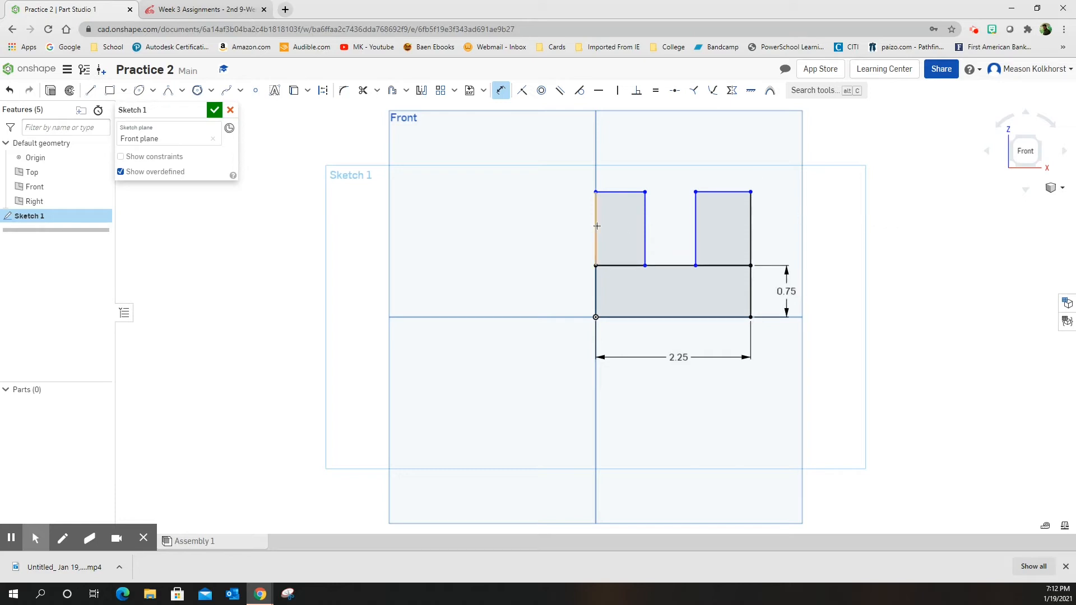
Add a redundant height dimension to the base rectangle's left edge and delete it.
left_click(595, 290)
left_click(565, 292)
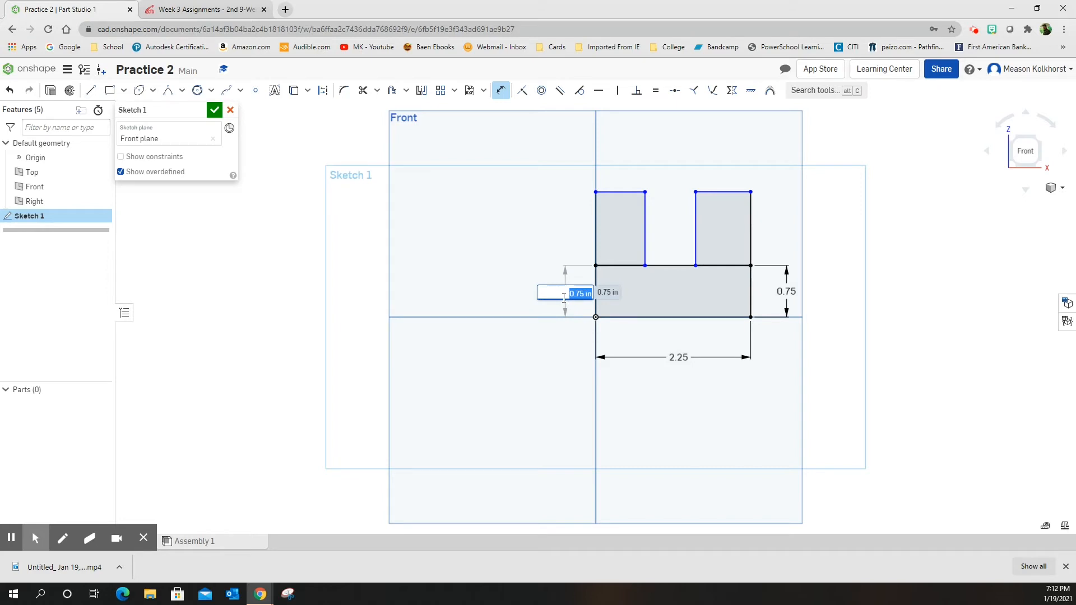
key("Return")
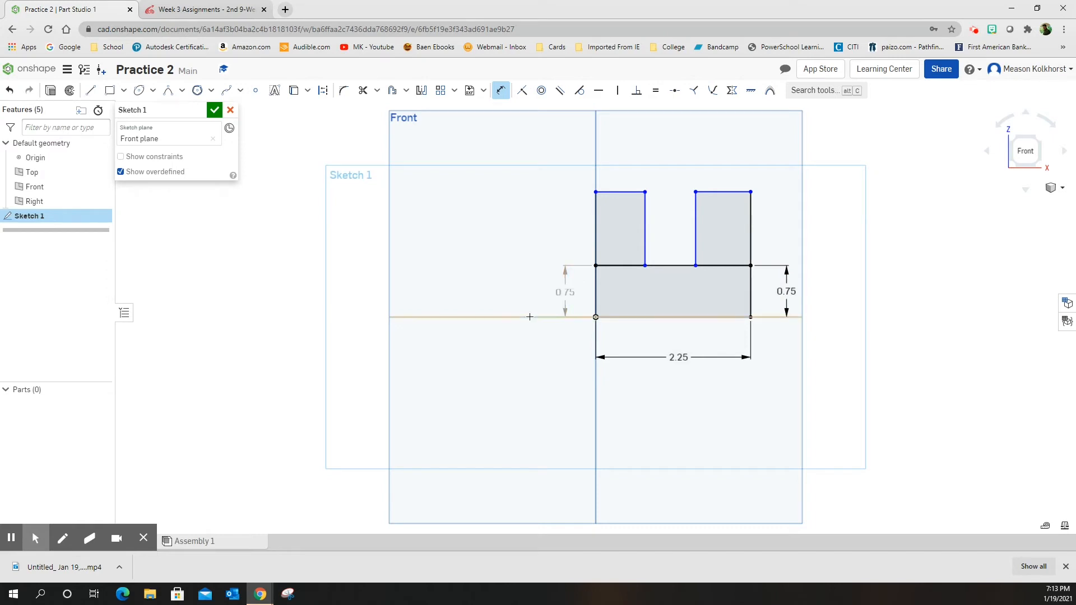
left_click(565, 293)
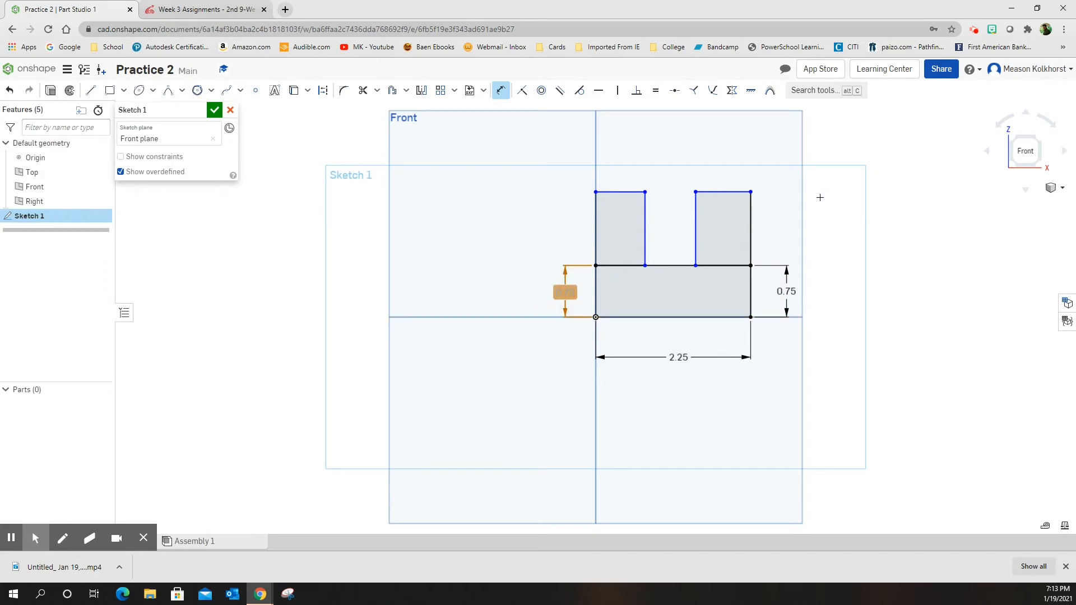
key("Delete")
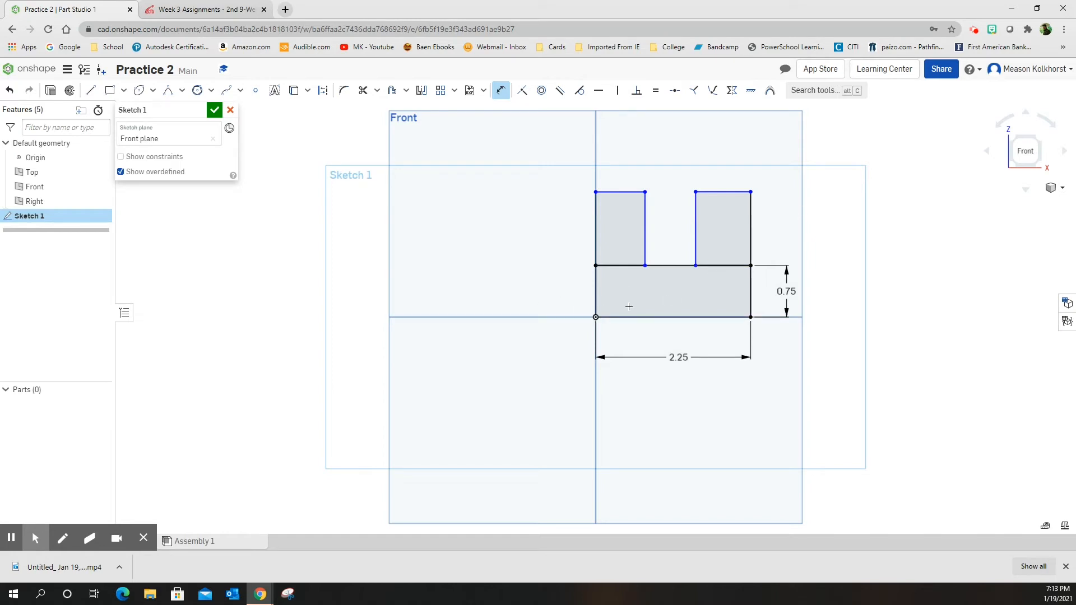
Dimension the upper-left rectangle 0.75 in high and 0.5 in wide.
left_click(595, 223)
left_click(552, 231)
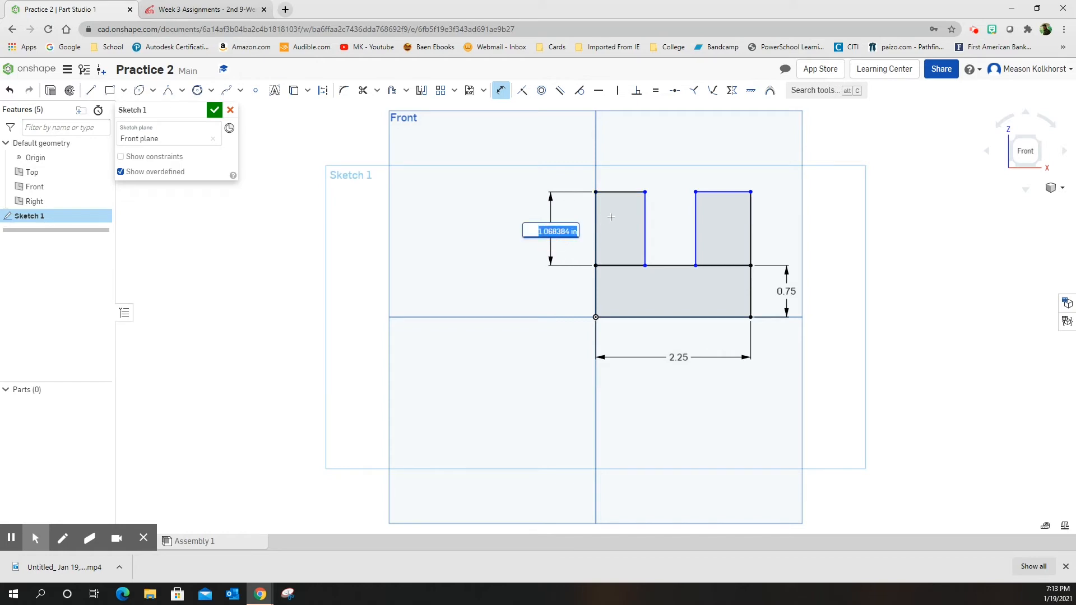
key("BackSpace")
key("Return")
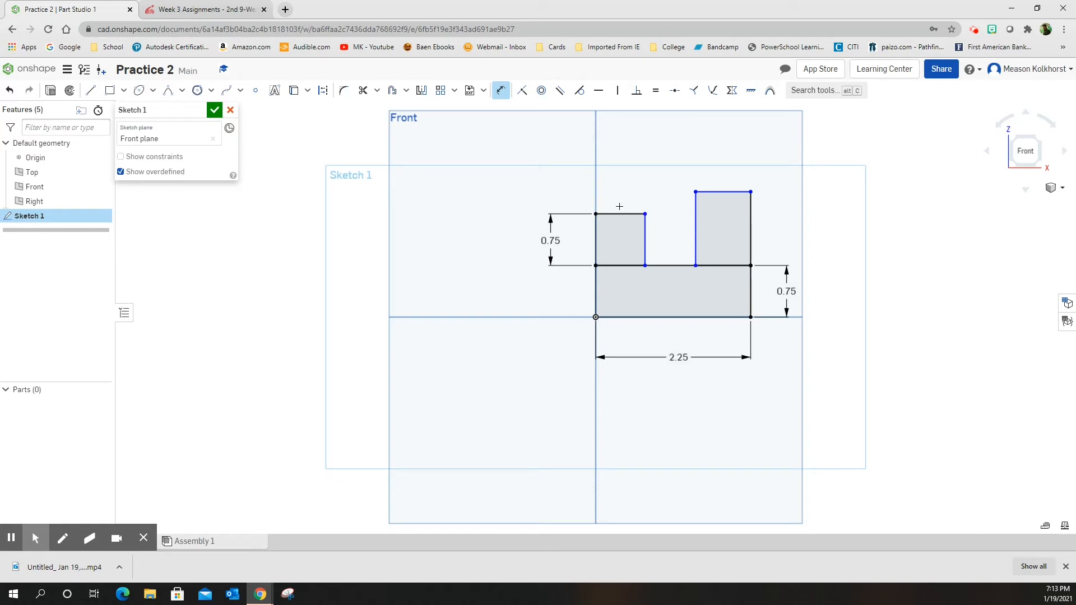
left_click(617, 215)
left_click(620, 180)
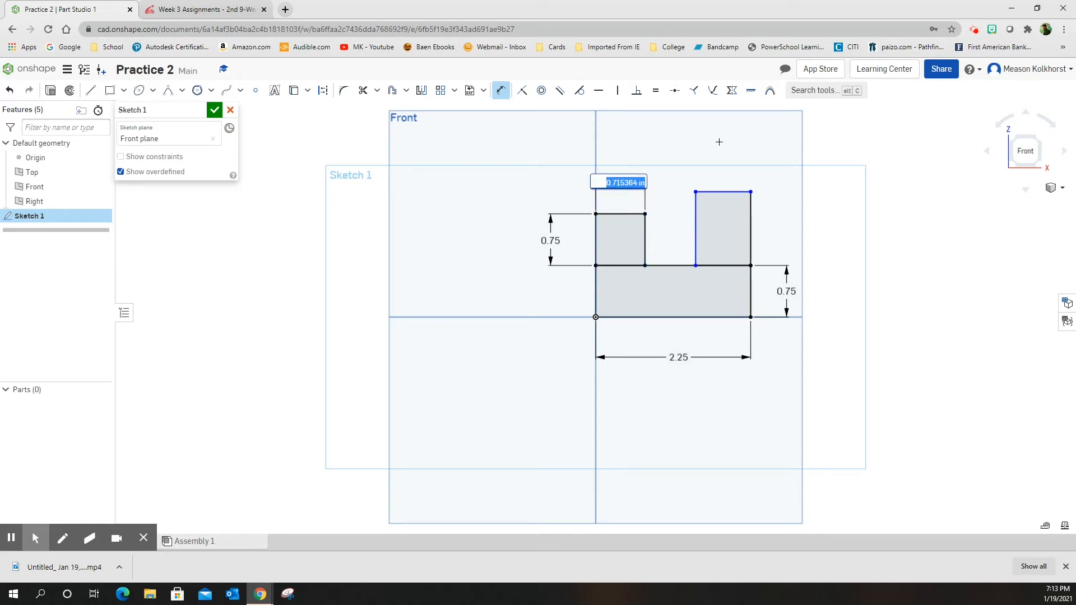
key("BackSpace")
key("Return")
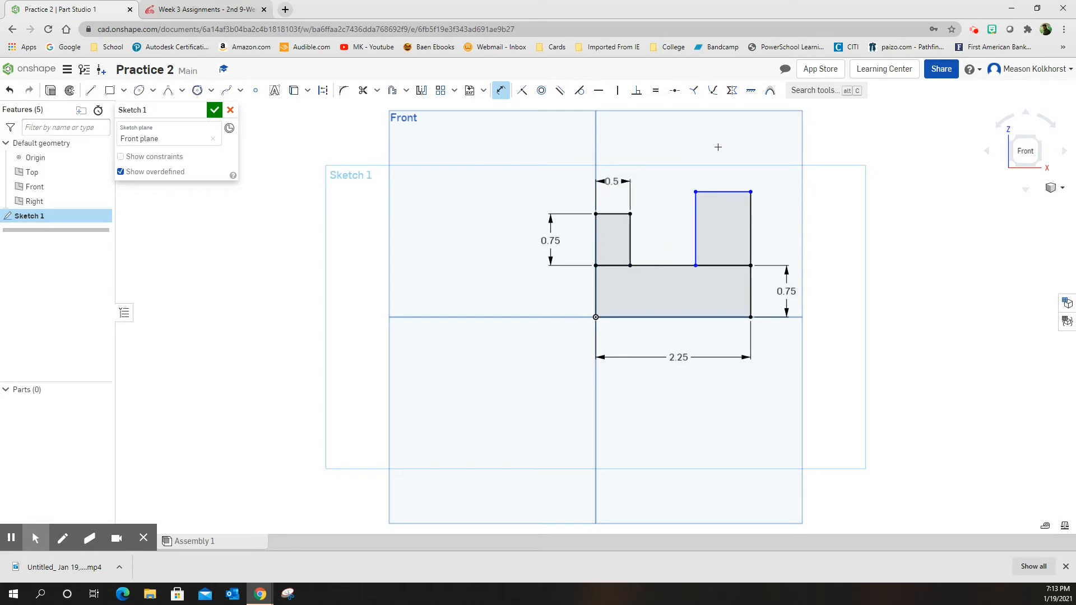
Dimension the upper-right rectangle 0.75 in high and 1.5 in wide.
left_click(750, 233)
left_click(780, 234)
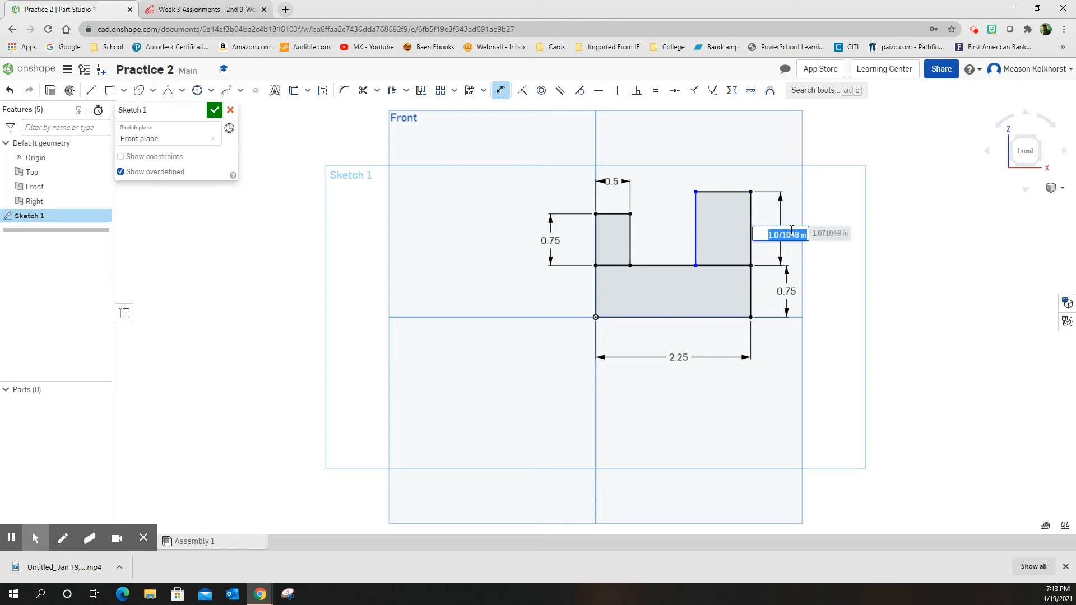
key("BackSpace")
type(".75")
key("Return")
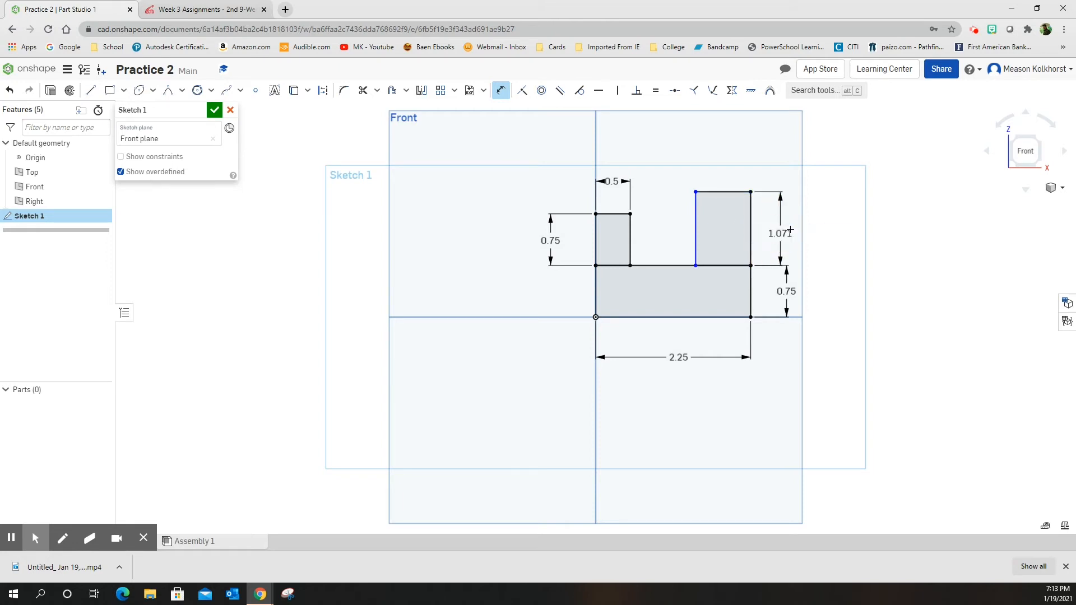
left_click(726, 215)
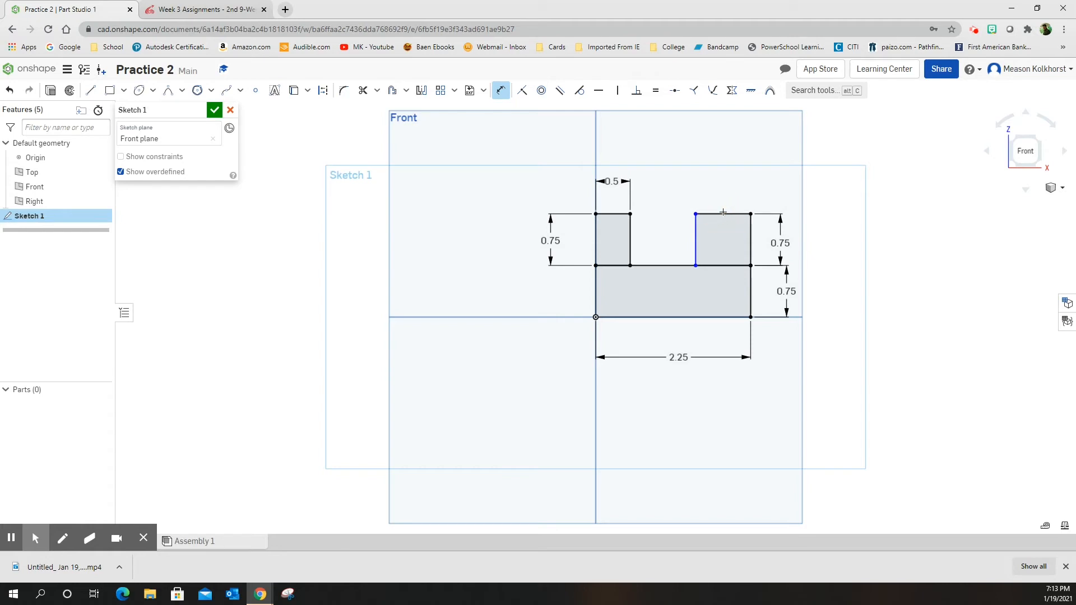
left_click(720, 180)
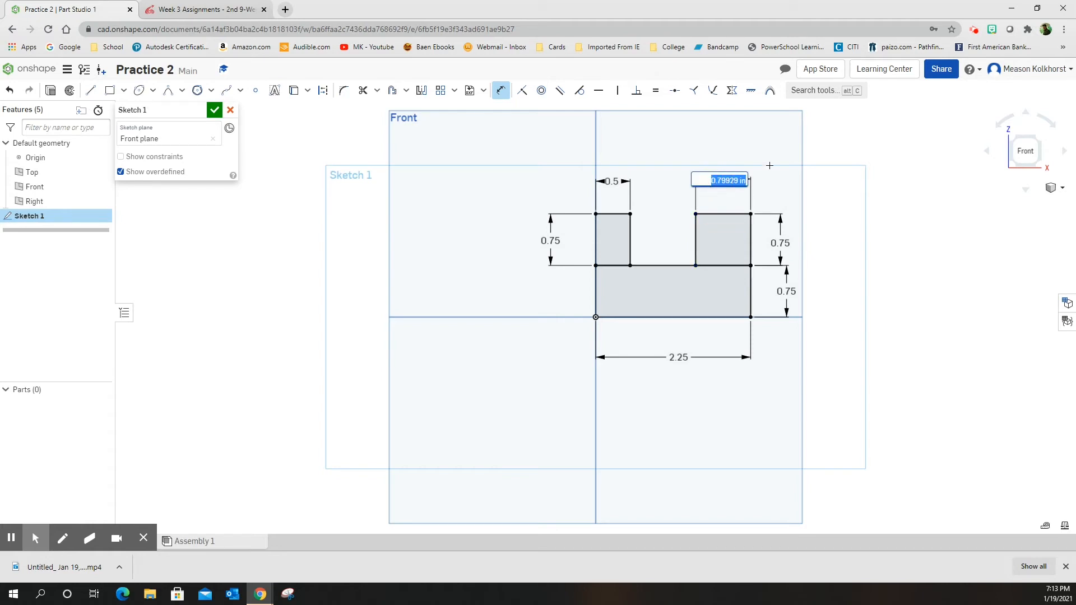
type("1.5")
key("Return")
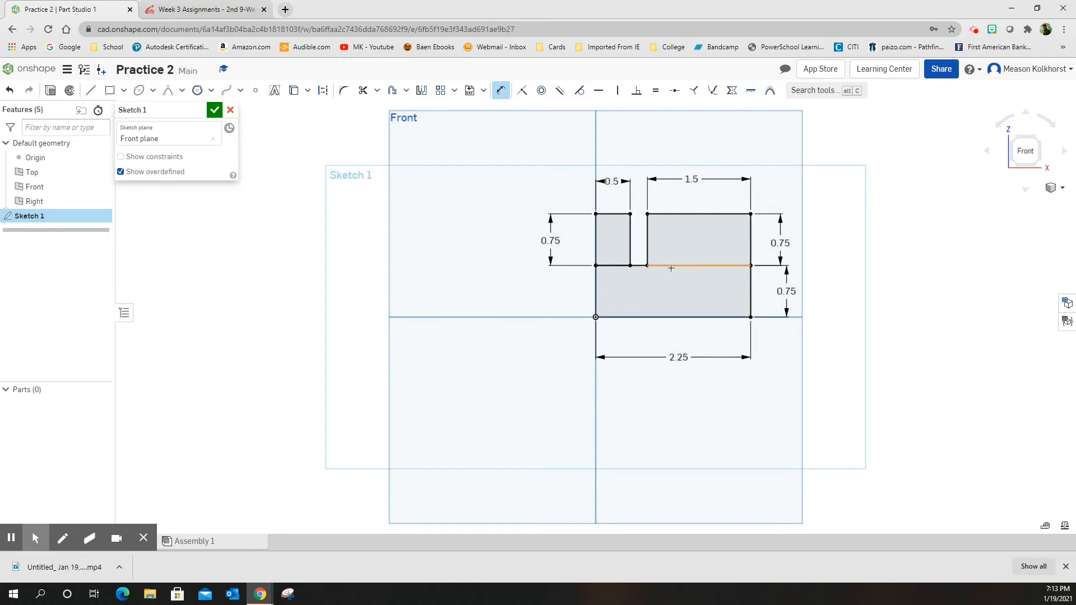
Add a redundant dimension across the gap between the two upper rectangles and delete it.
left_click(630, 213)
left_click(647, 214)
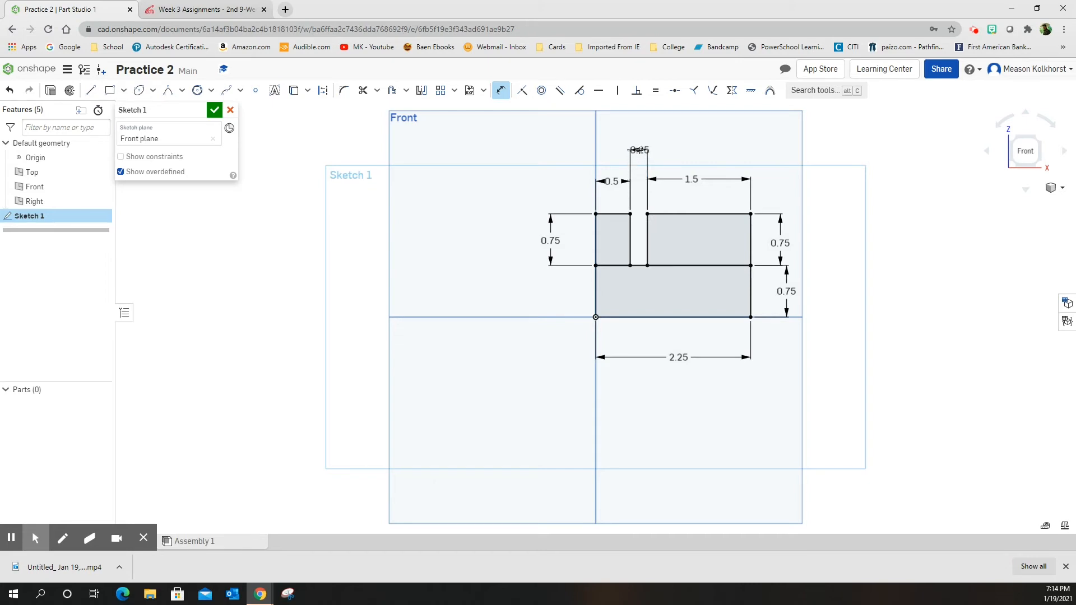
left_click(639, 150)
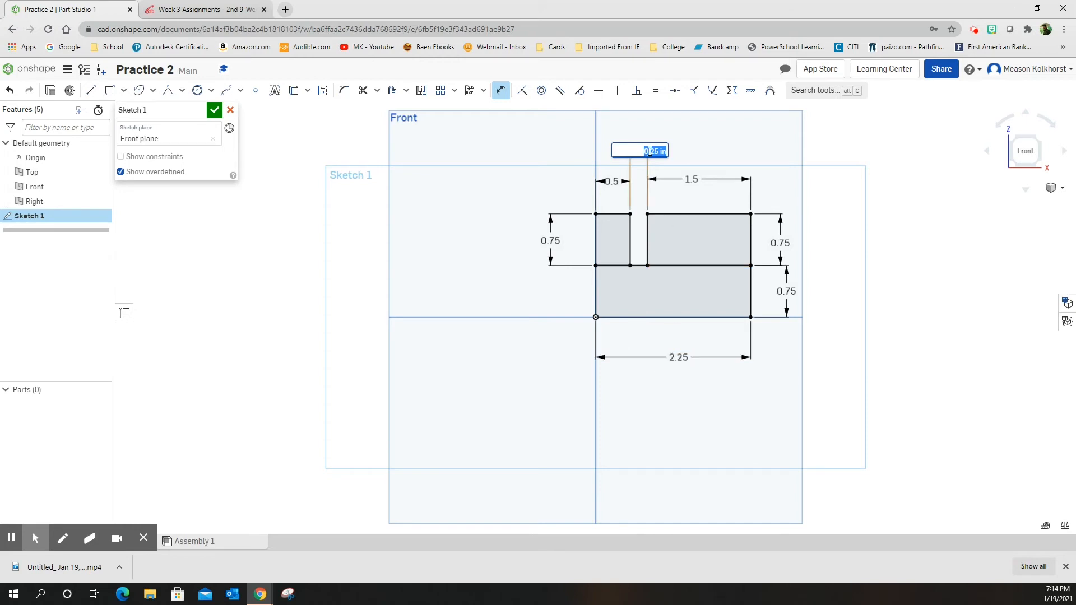
key("Return")
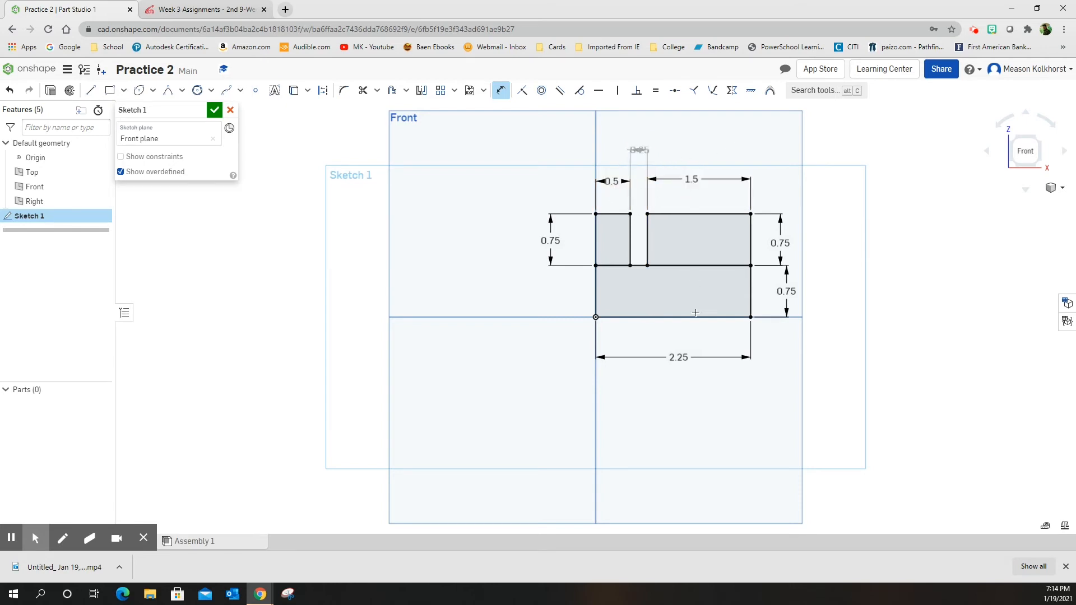
left_click(637, 154)
key("Delete")
Try to dimension the gap between the two upper rectangles at 0.5 in, and delete that dimension.
left_click(630, 214)
left_click(647, 215)
left_click(637, 148)
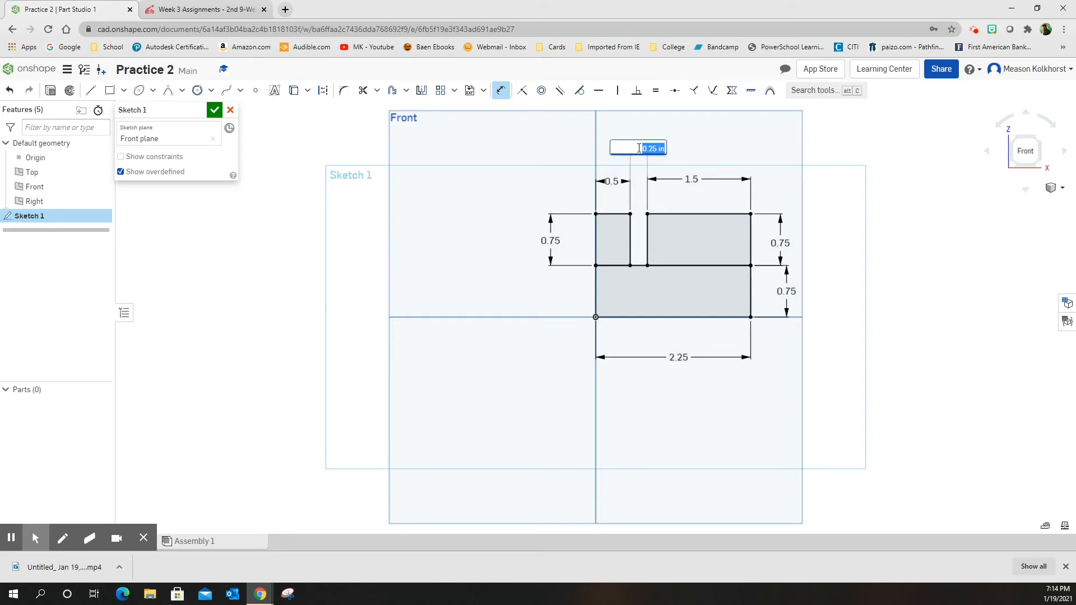
key("BackSpace")
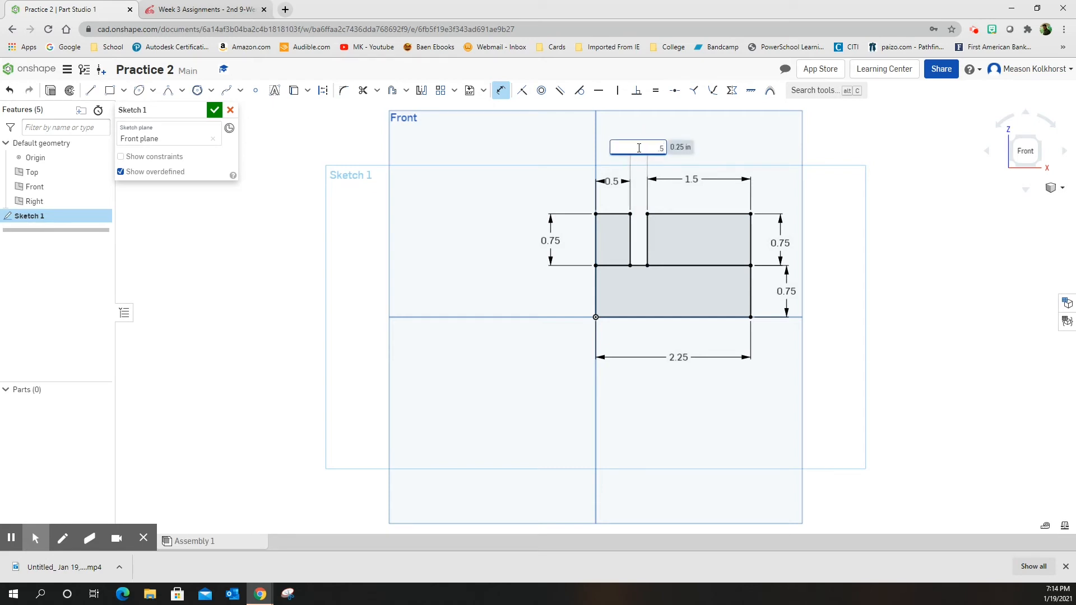
type(".5")
key("Return")
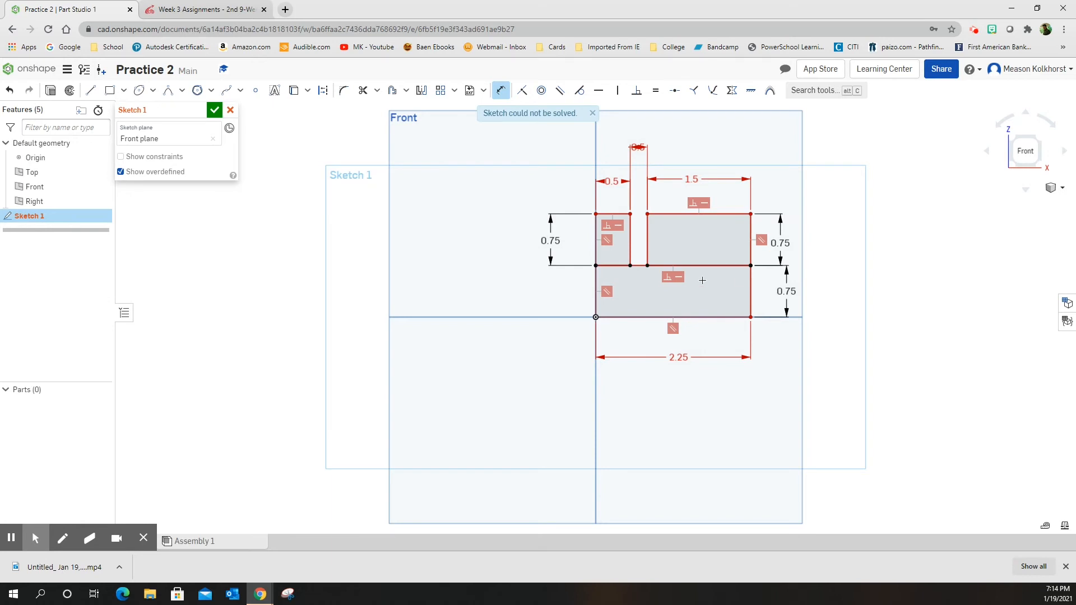
left_click(638, 147)
key("Delete")
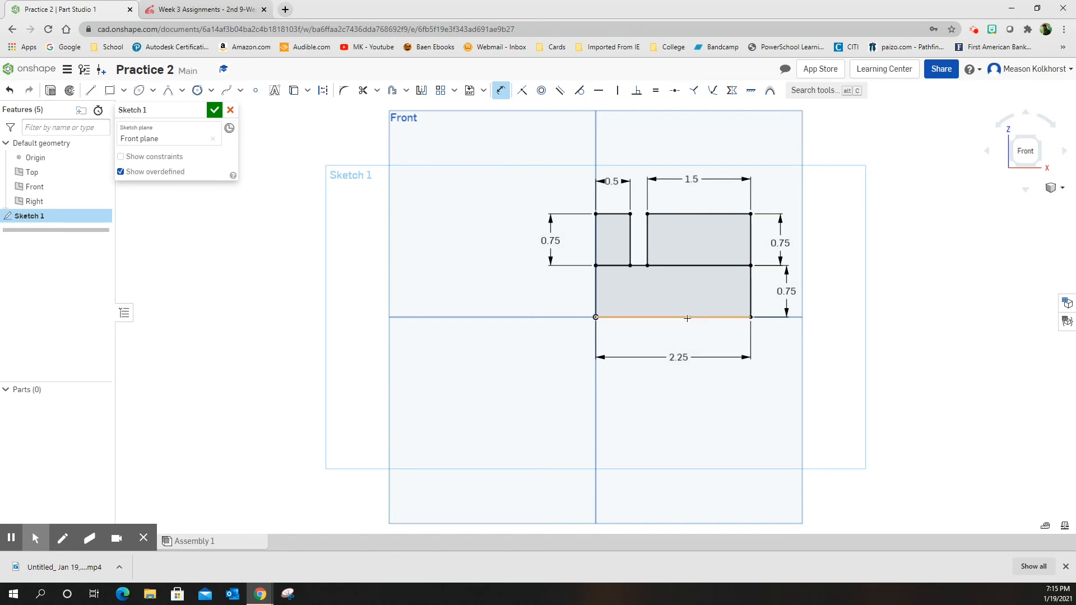
Finish the sketch and switch to the isometric view.
left_click(214, 110)
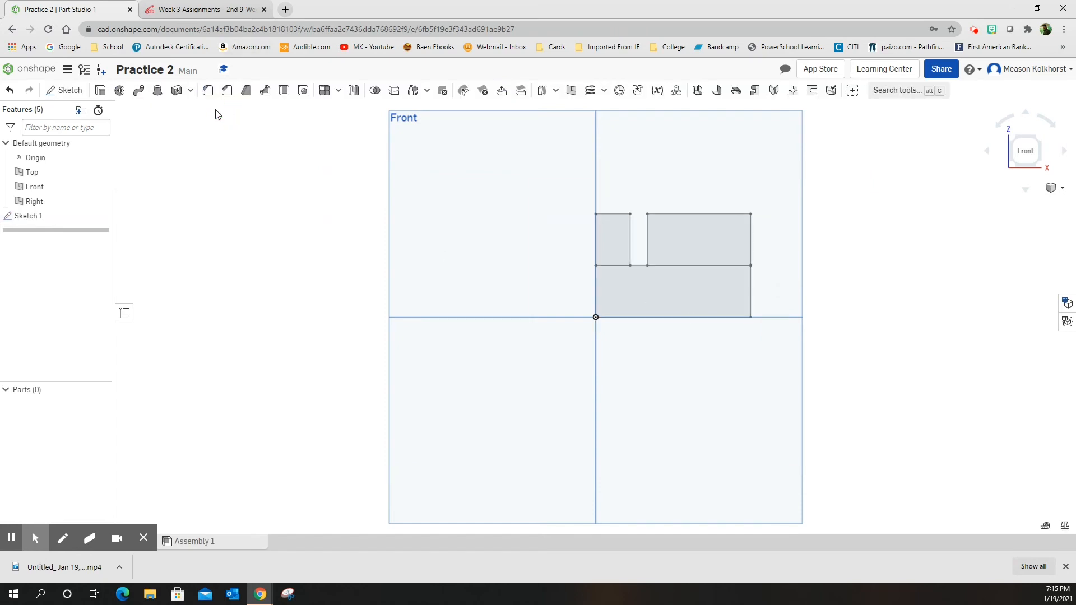
left_click(1057, 188)
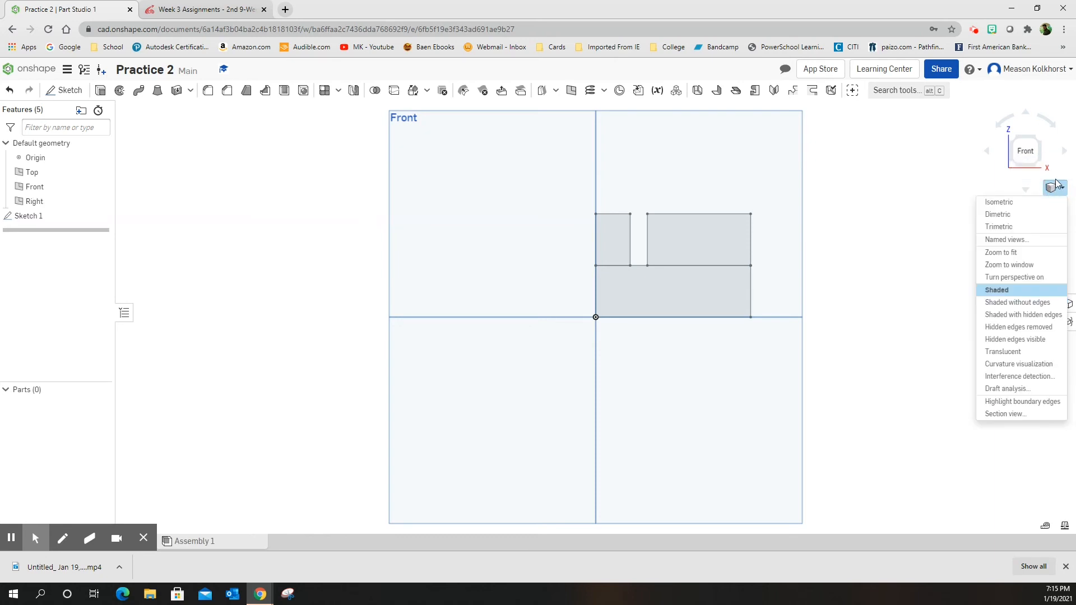
left_click(1007, 205)
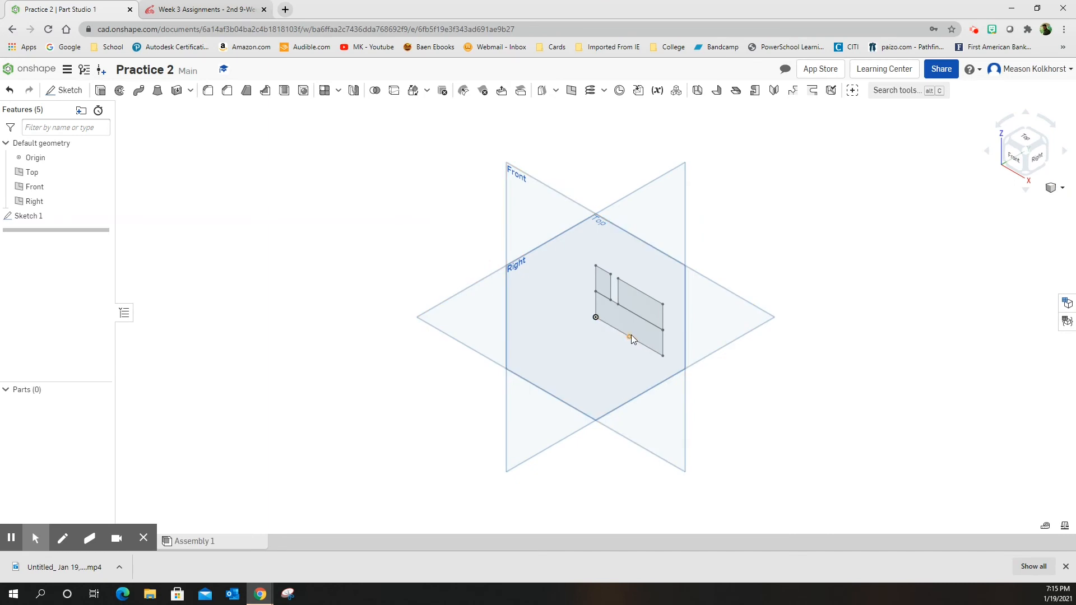
scroll(643, 325, "up", 3)
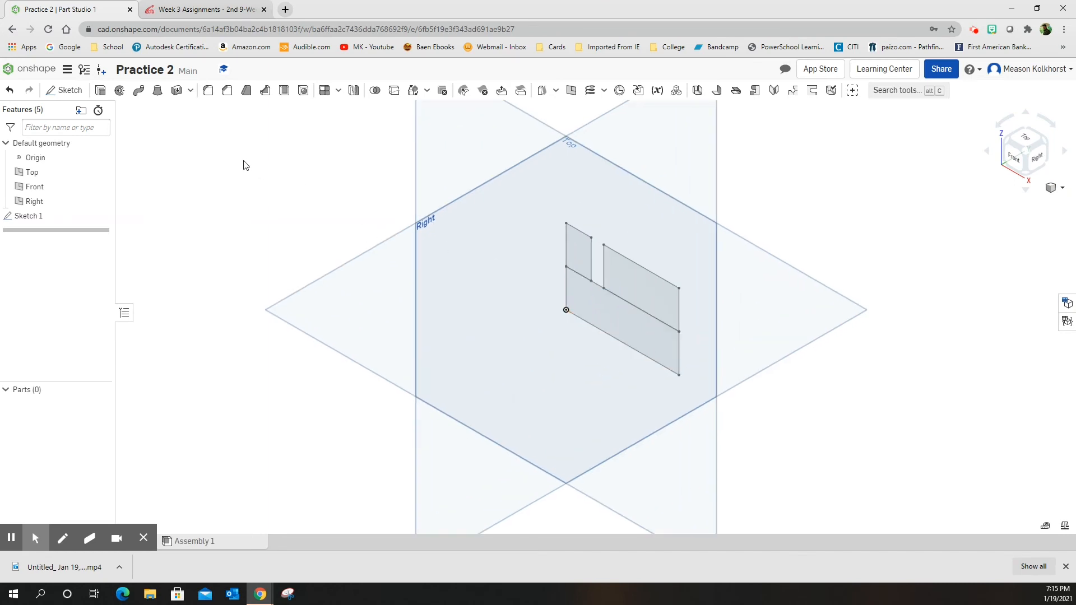
Set up a new solid extrude of the base and upper-right rectangles with a blind depth of 1.5 in.
left_click(102, 92)
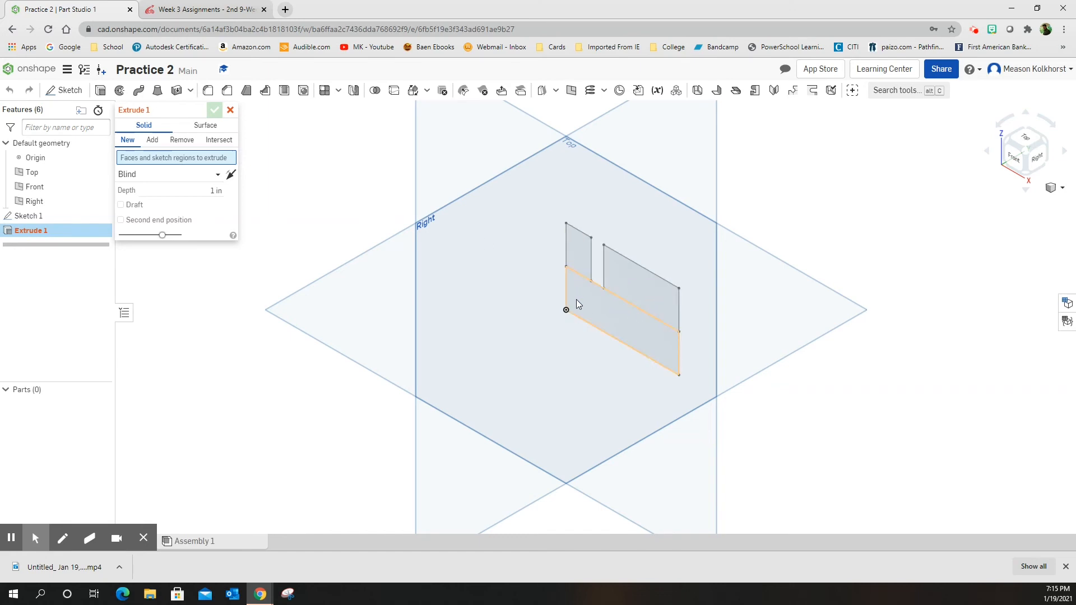
left_click(616, 318)
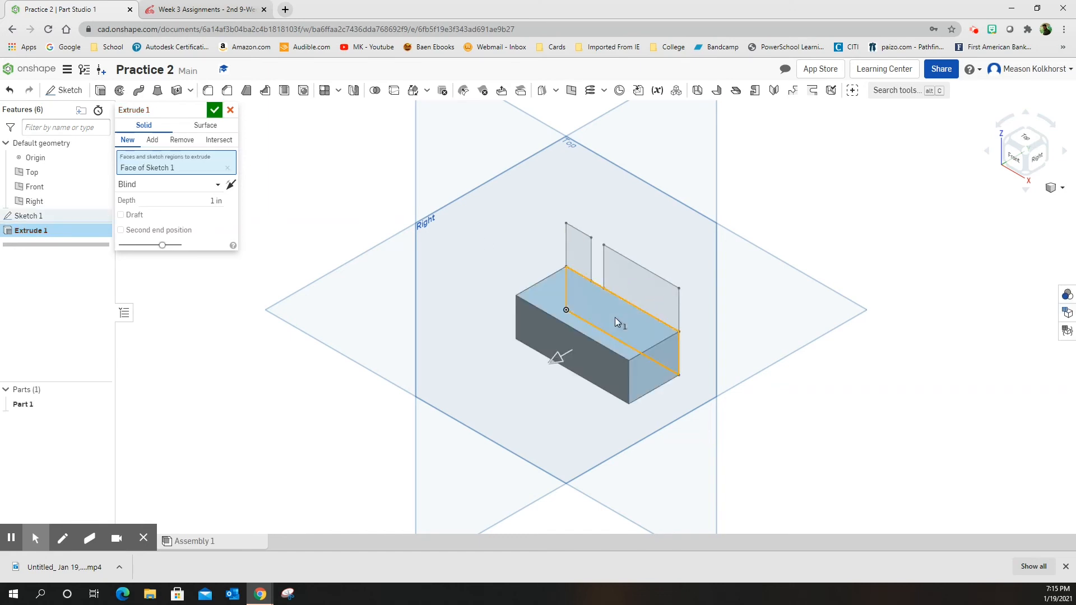
left_click(637, 283)
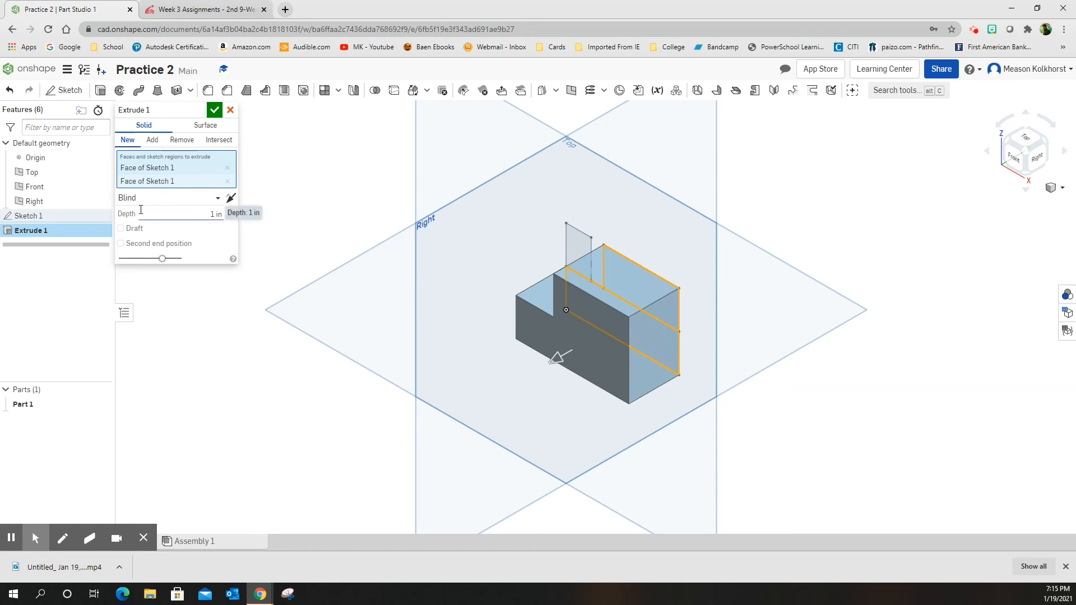
left_click(213, 214)
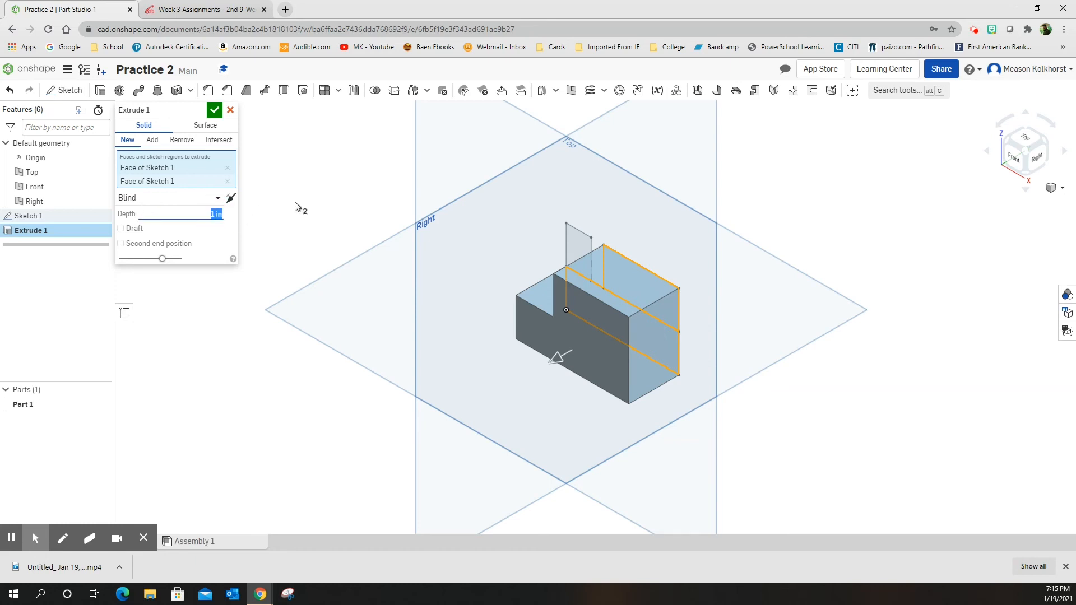
key("BackSpace")
type("1.5")
key("Return")
Try the upper-left rectangle in place of the upper-right one in the extrude, and restore the original selection.
left_click(227, 181)
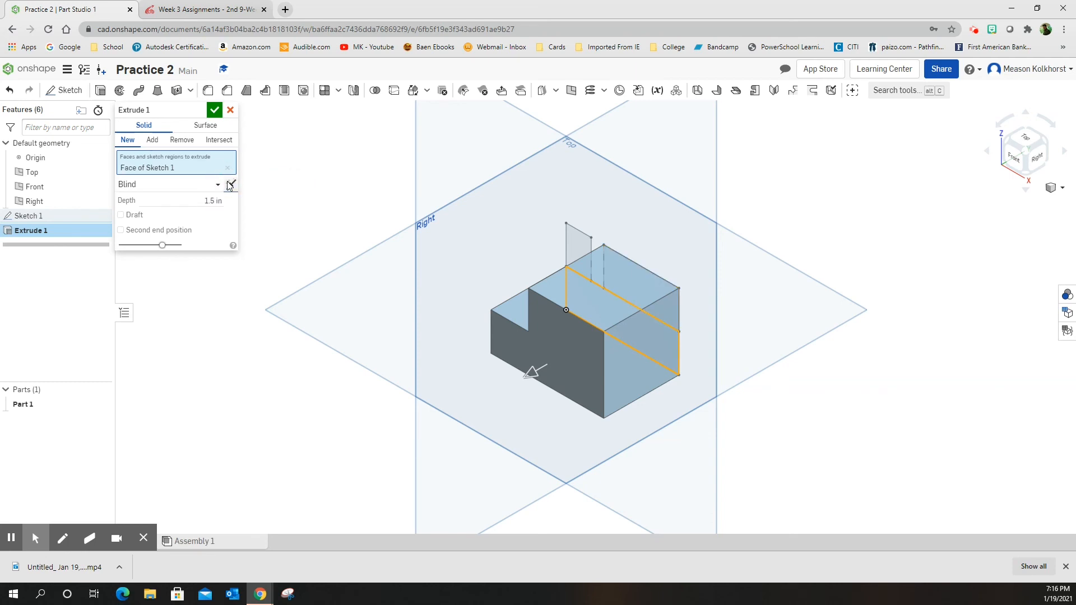
left_click(574, 256)
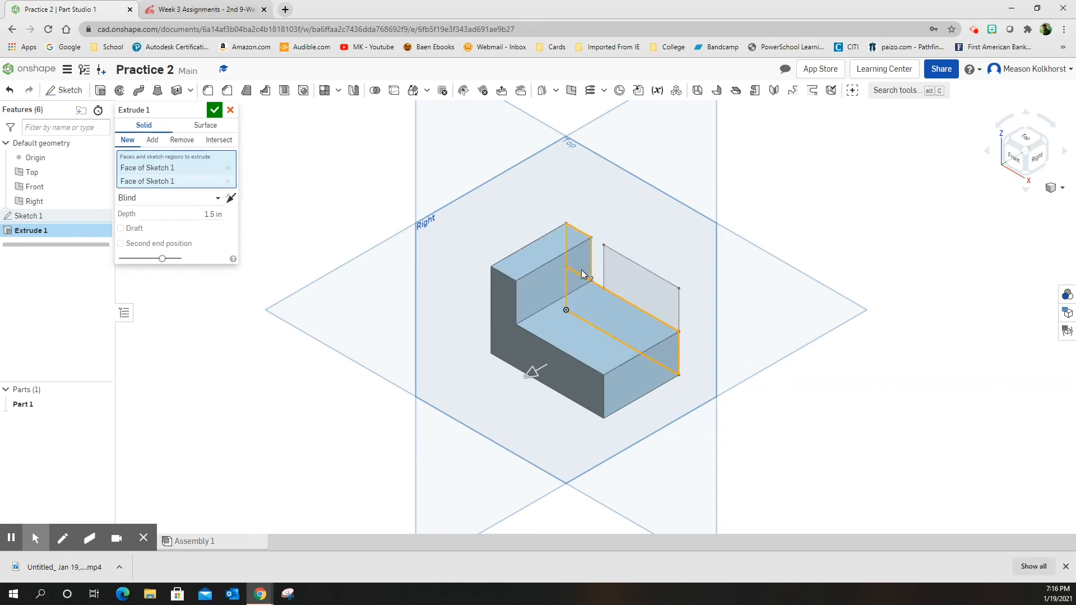
left_click(227, 181)
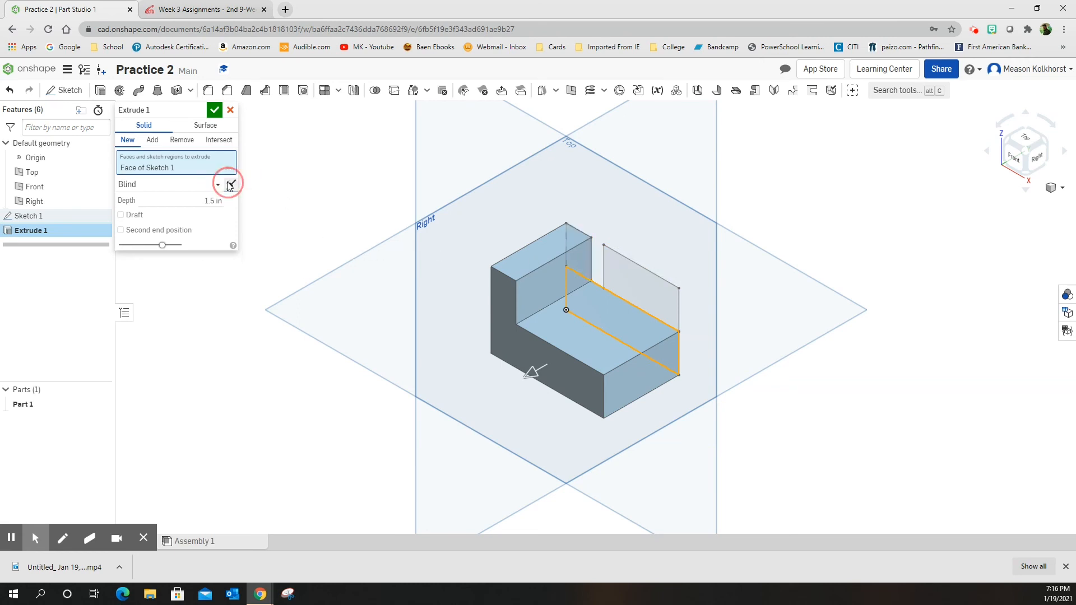
left_click(640, 284)
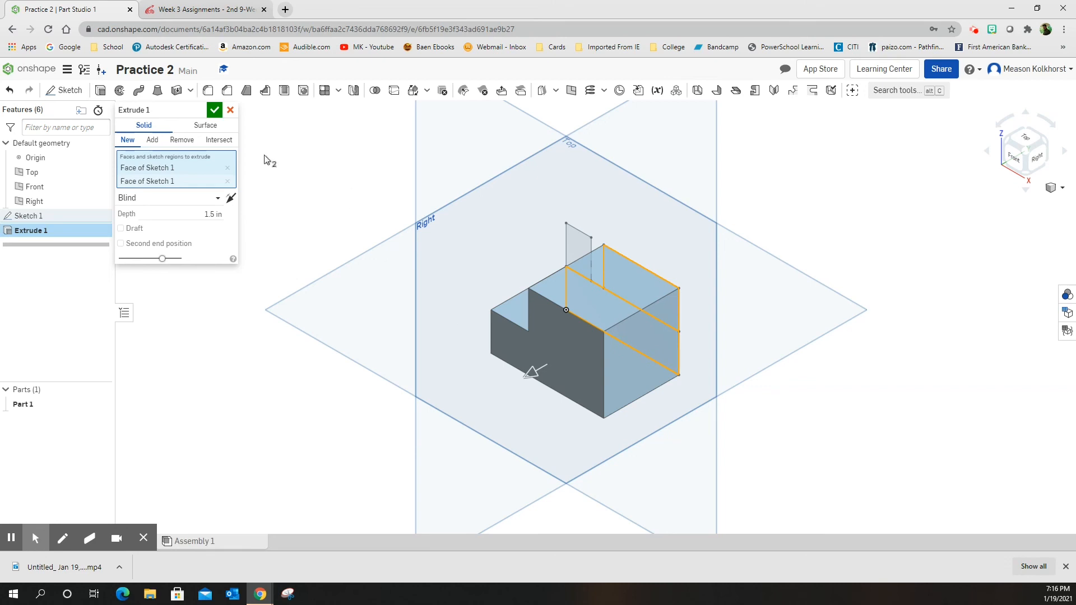
Accept the extrude of the base and upper-right rectangles and make Sketch 1 visible again.
left_click(214, 111)
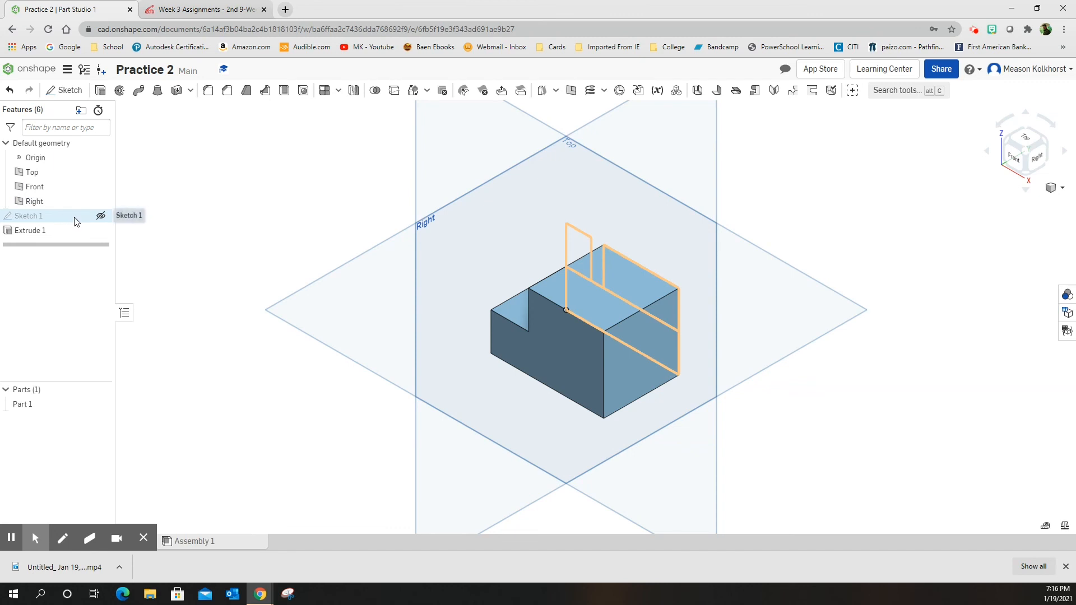
left_click(101, 217)
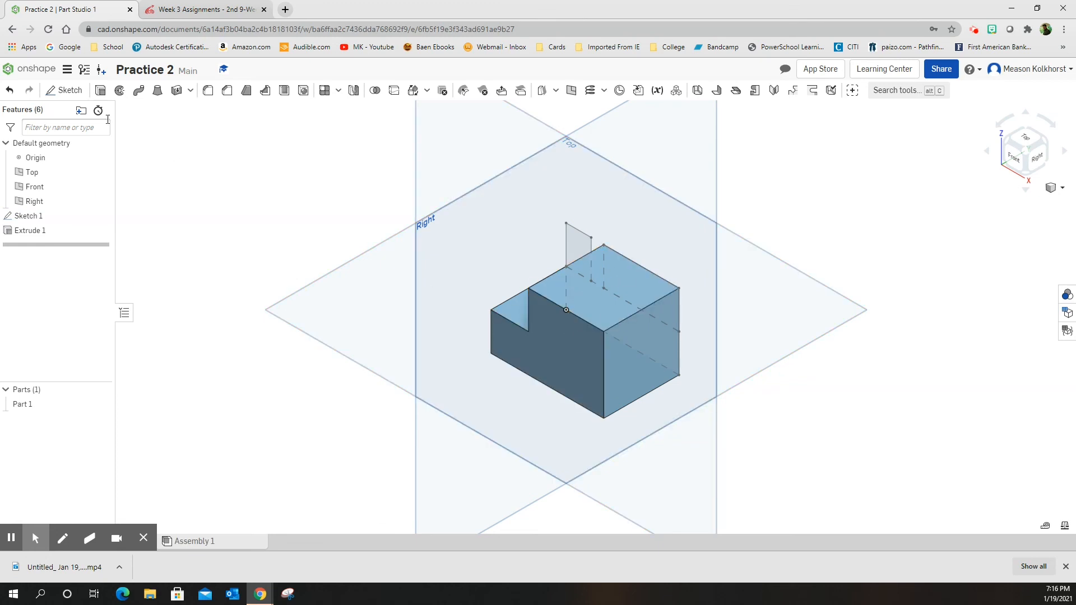
Extrude the upper-left rectangle of Sketch 1 by 1 in, adding it to Part 1.
left_click(100, 91)
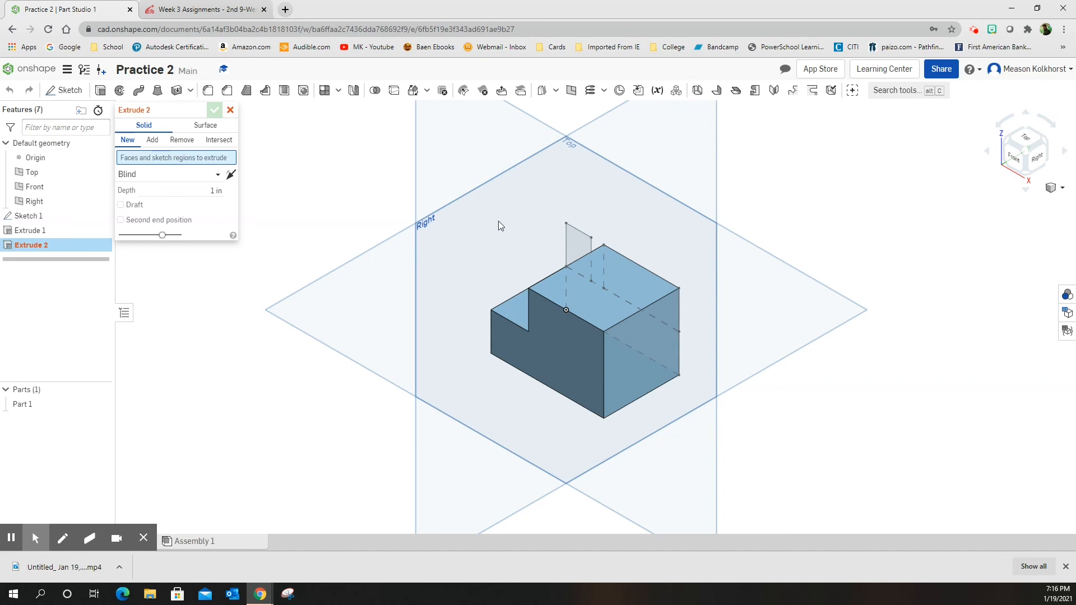
left_click(573, 238)
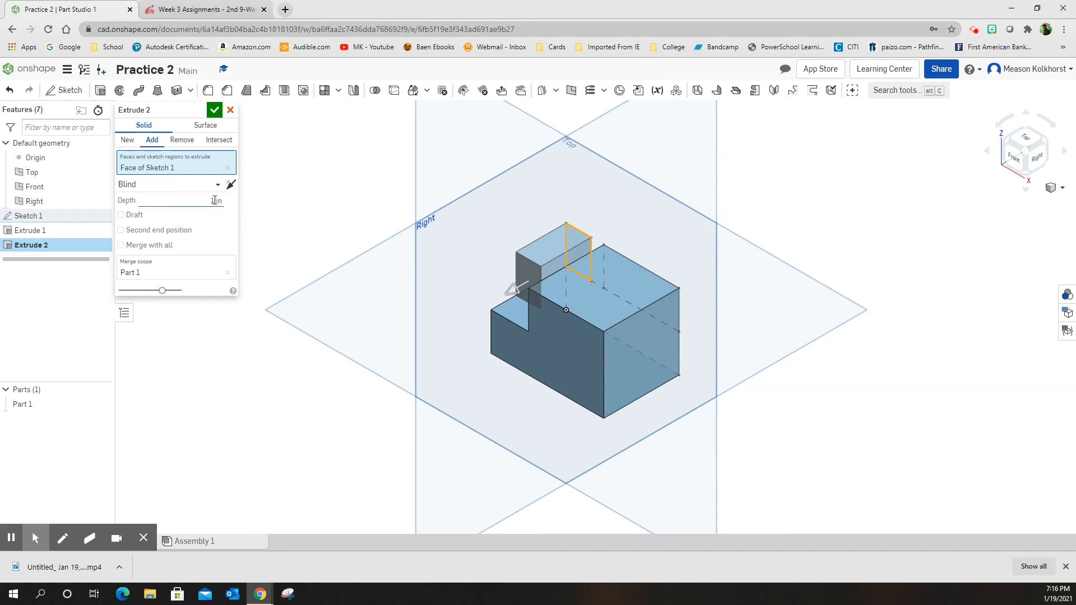
left_click(213, 111)
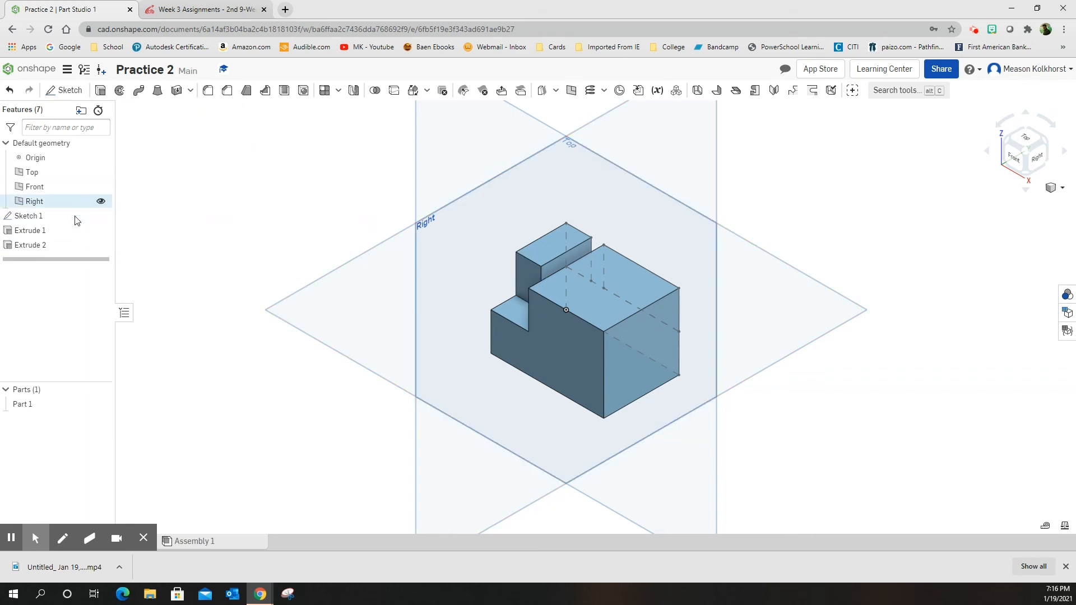
Hide Sketch 1 and reset the model to the isometric view.
mouse_move(77, 215)
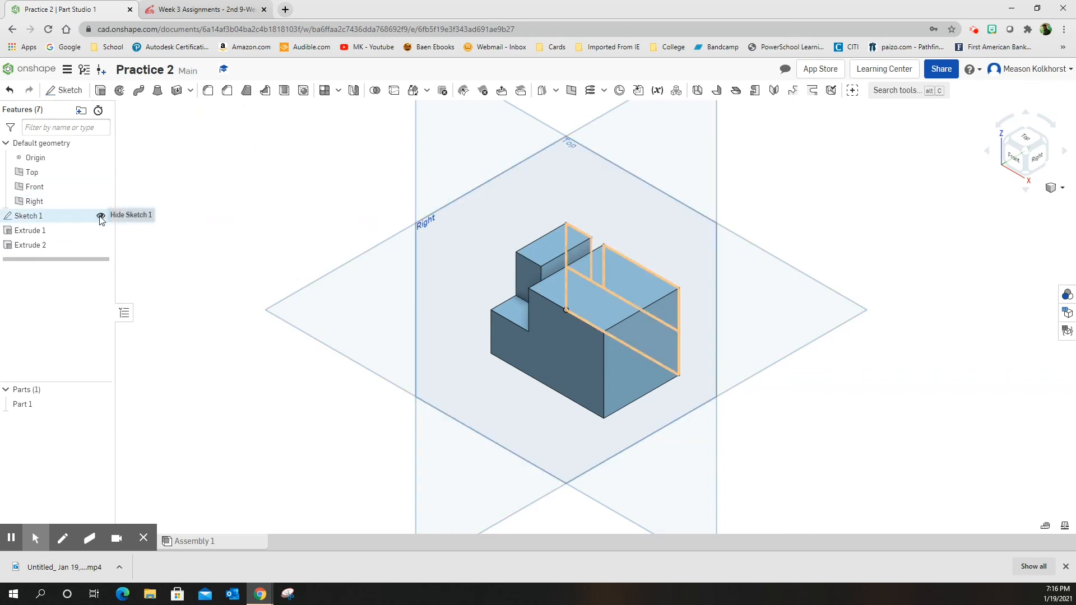
left_click(101, 217)
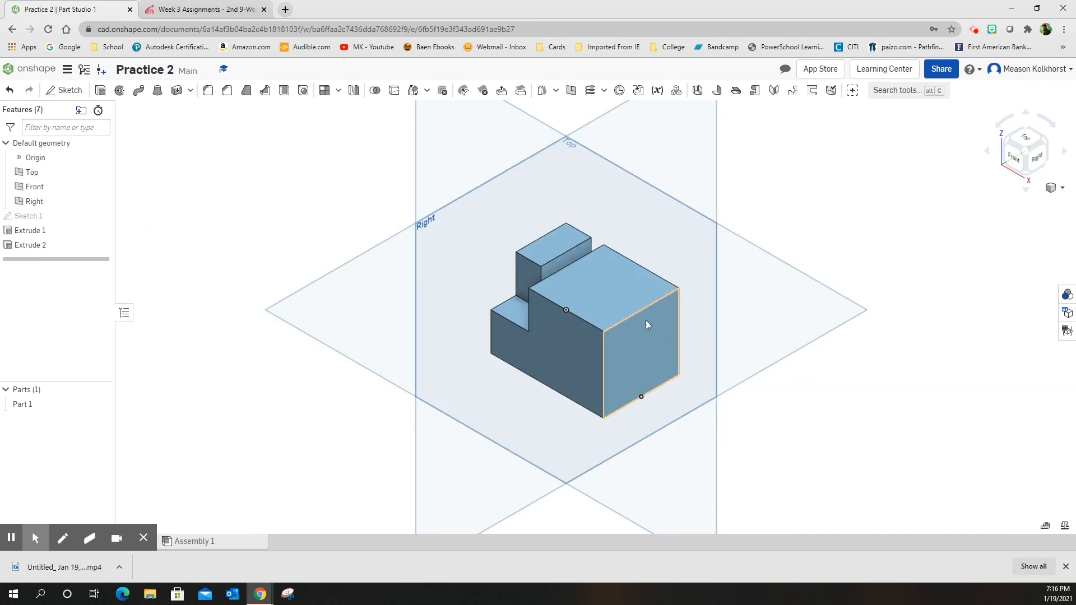
left_click(1061, 189)
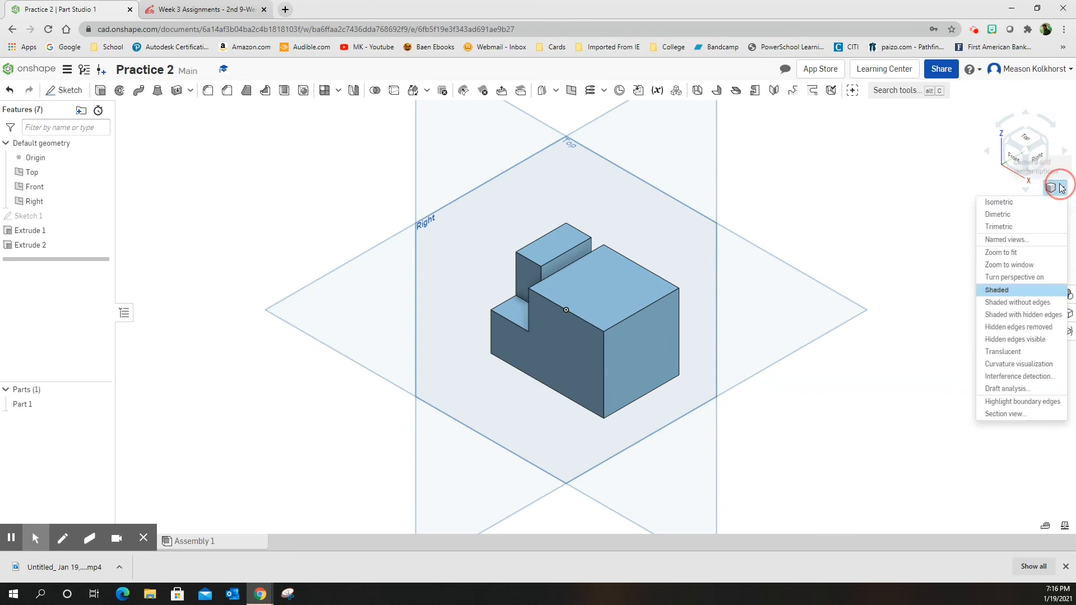
left_click(998, 202)
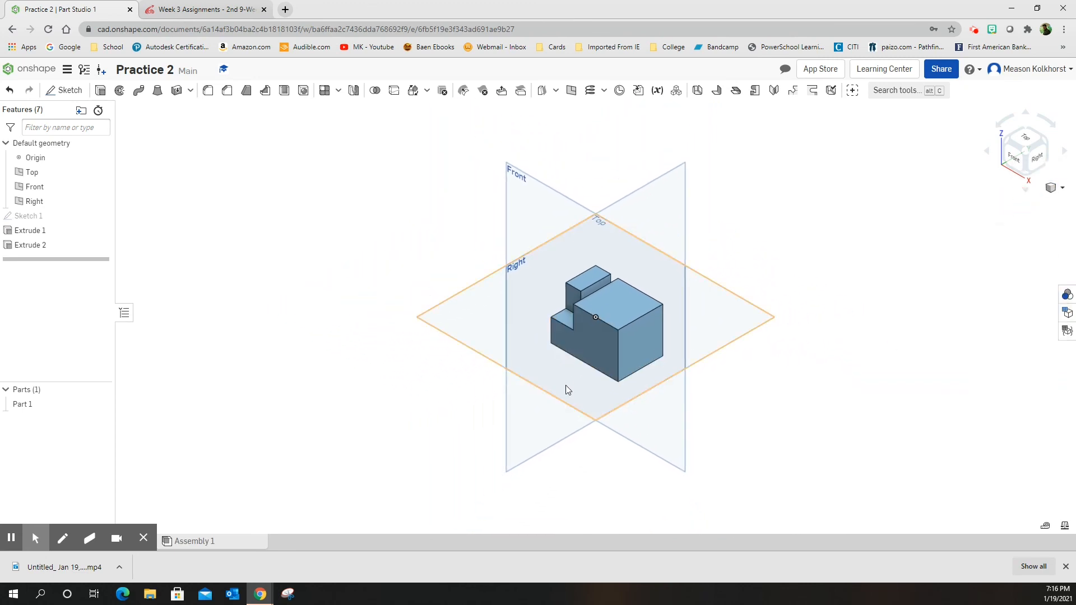